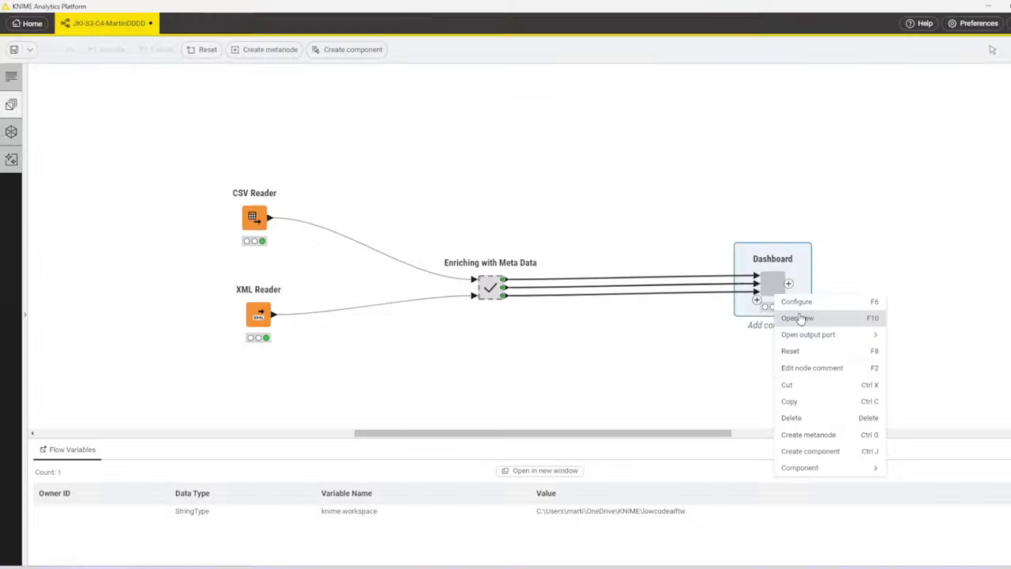
# Open the Dashboard's interactive view and widen its window on both sides
pyautogui.click(758, 318)
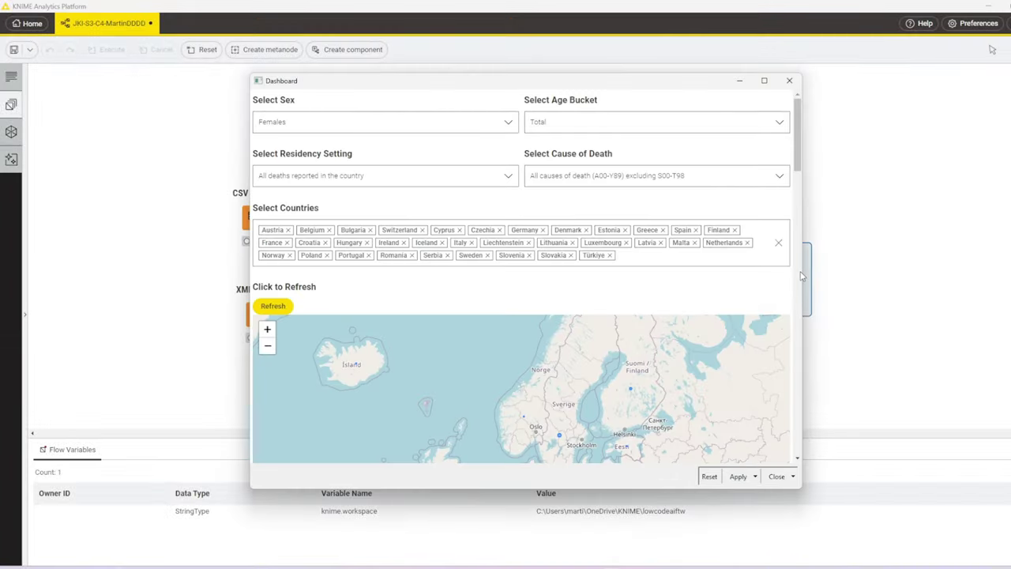
pyautogui.moveTo(802, 277); pyautogui.dragTo(982, 288)
pyautogui.moveTo(250, 297); pyautogui.dragTo(41, 294)
# Check the sex, age, cause-of-death, residency and country choices, leaving Females, Total and the rest at defaults
pyautogui.click(482, 131)
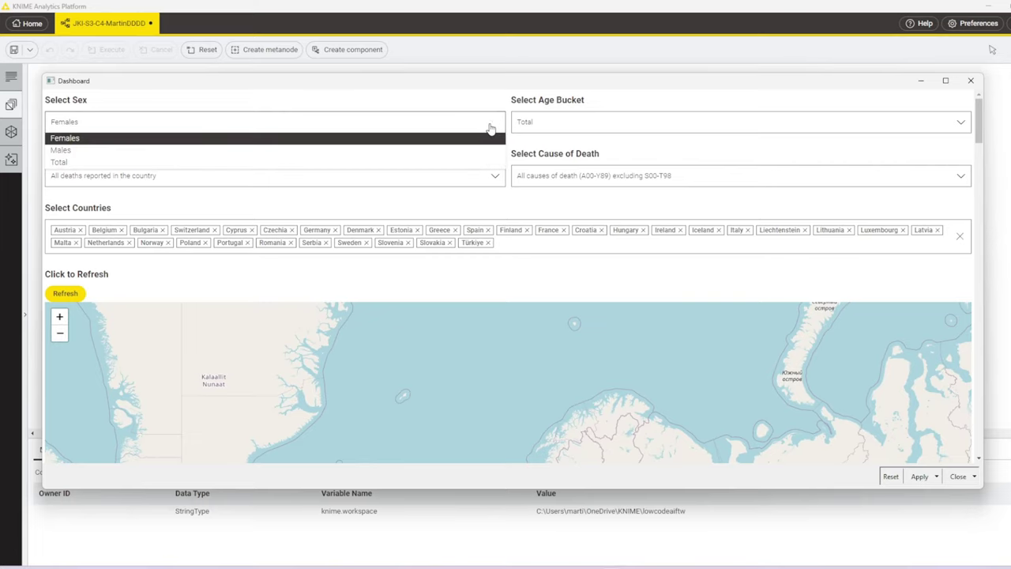
pyautogui.click(493, 127)
pyautogui.click(589, 127)
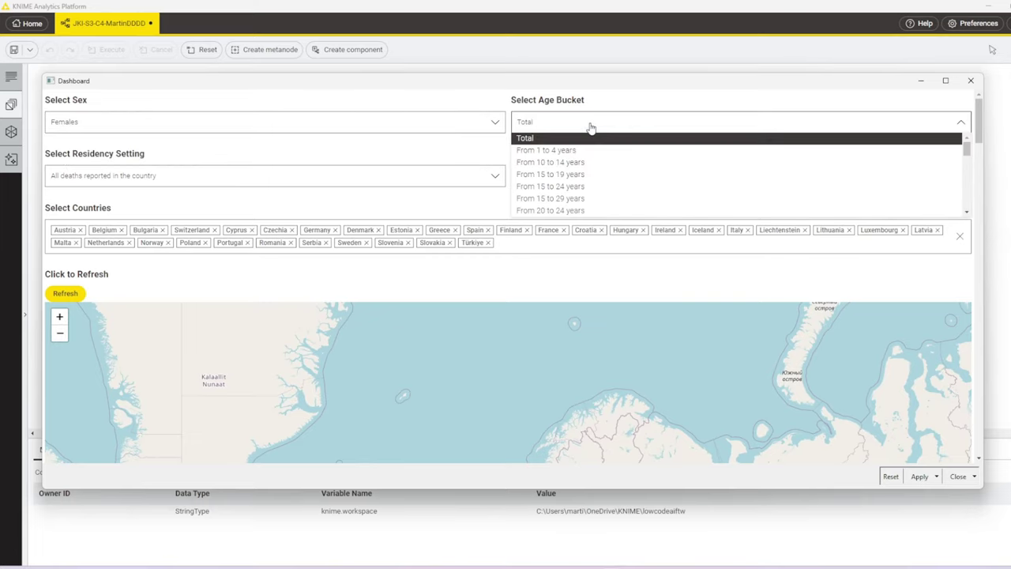
pyautogui.click(591, 124)
pyautogui.click(626, 175)
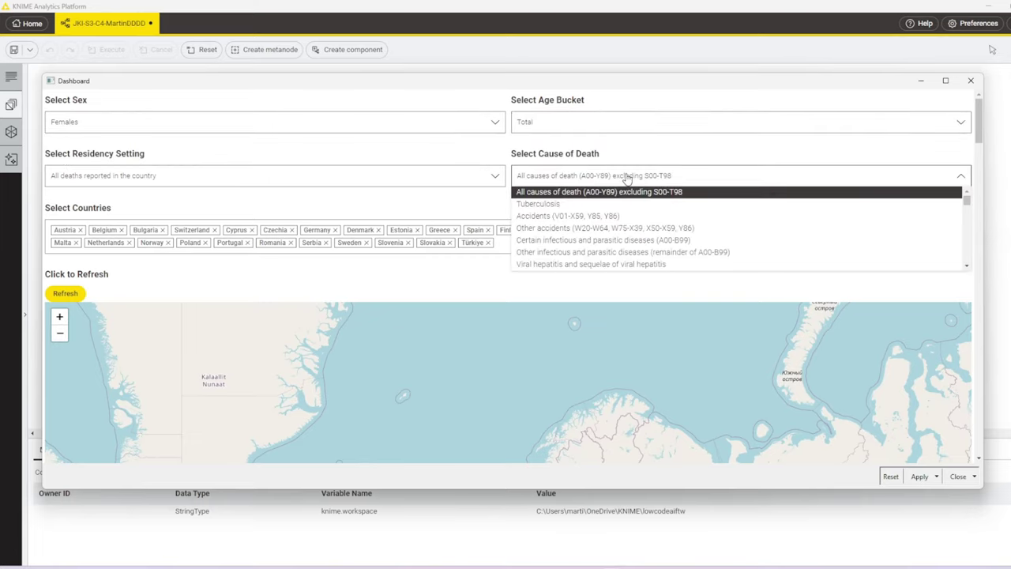
pyautogui.click(625, 177)
pyautogui.click(380, 181)
pyautogui.click(379, 181)
pyautogui.click(917, 240)
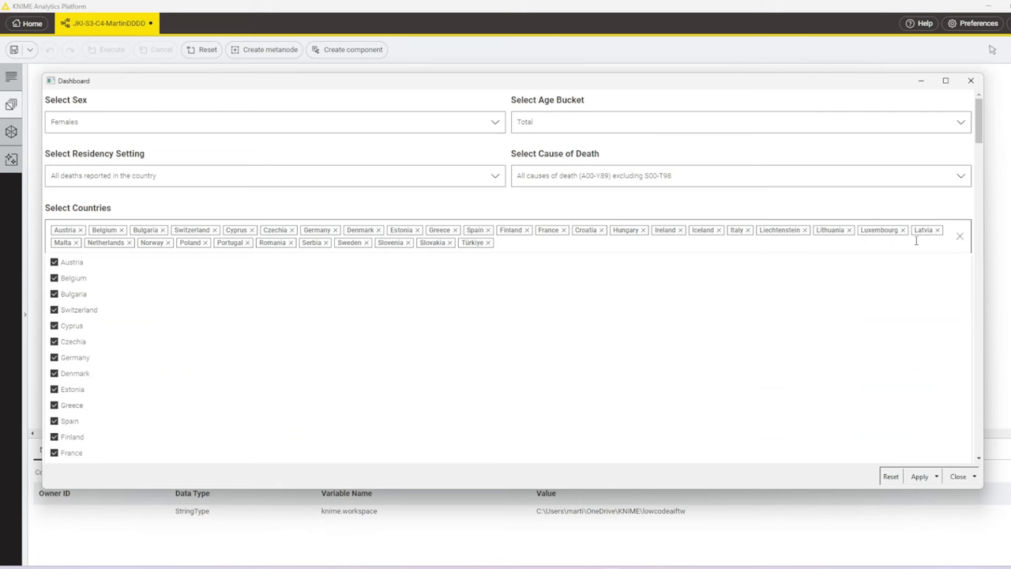
pyautogui.click(940, 206)
pyautogui.moveTo(979, 137); pyautogui.dragTo(980, 191)
# Inspect the death bubbles on the Europe map, zooming in on them
pyautogui.moveTo(521, 226)
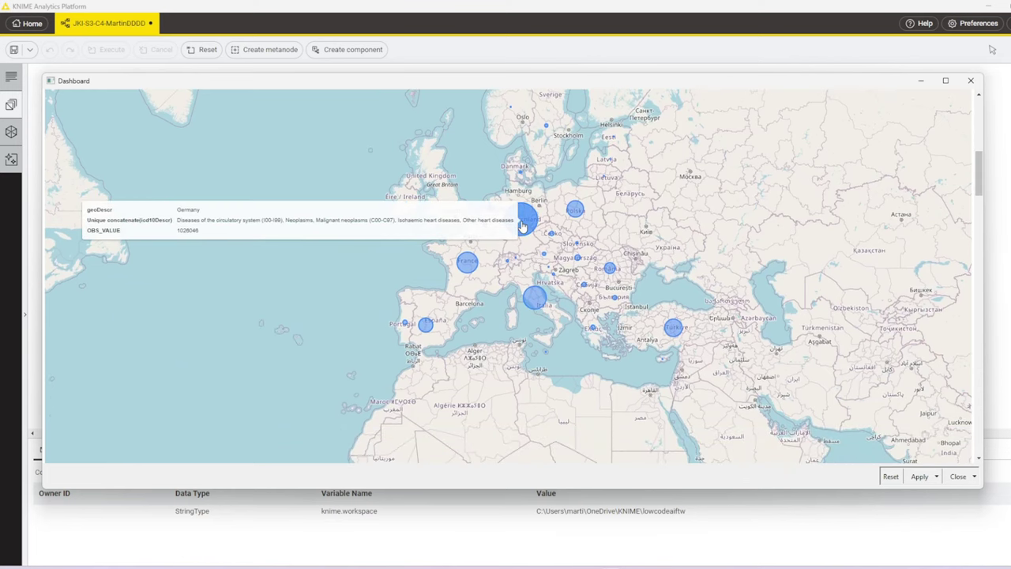
pyautogui.scroll(2, 530, 225)
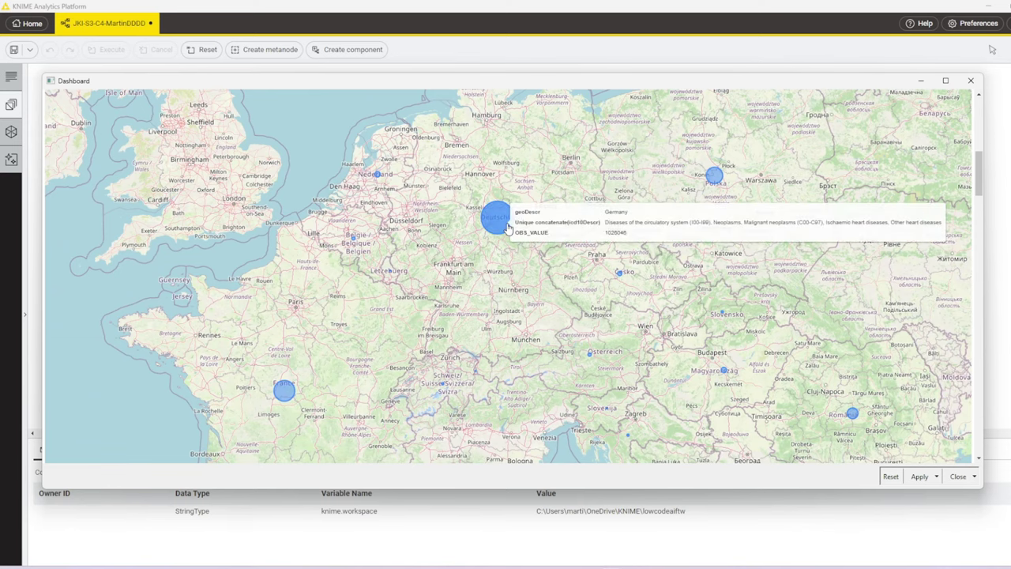
pyautogui.moveTo(717, 188)
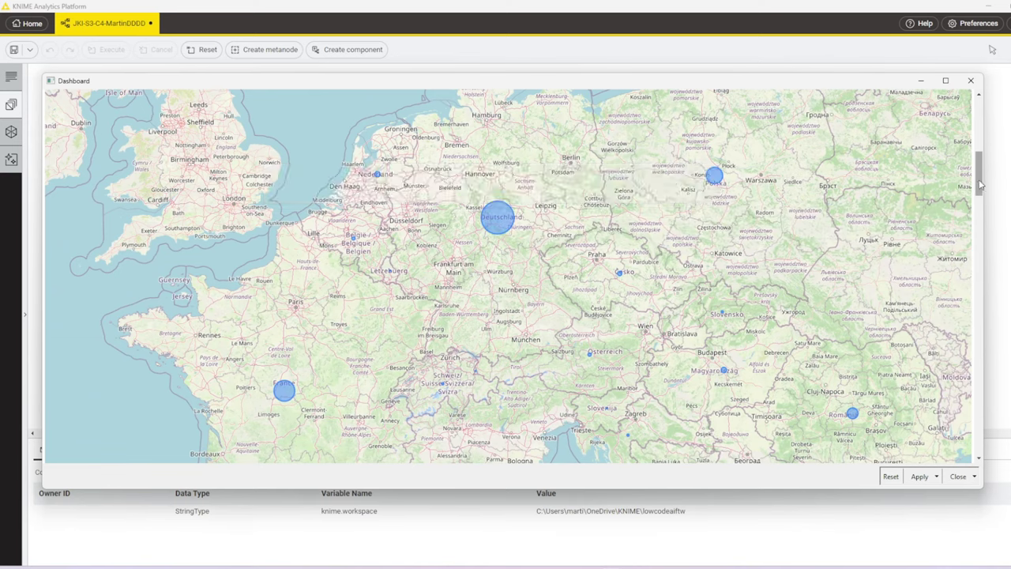
# Scroll through the pie and Top 5/Bottom 5 bar charts, then close the dashboard view
pyautogui.moveTo(980, 183); pyautogui.dragTo(975, 231)
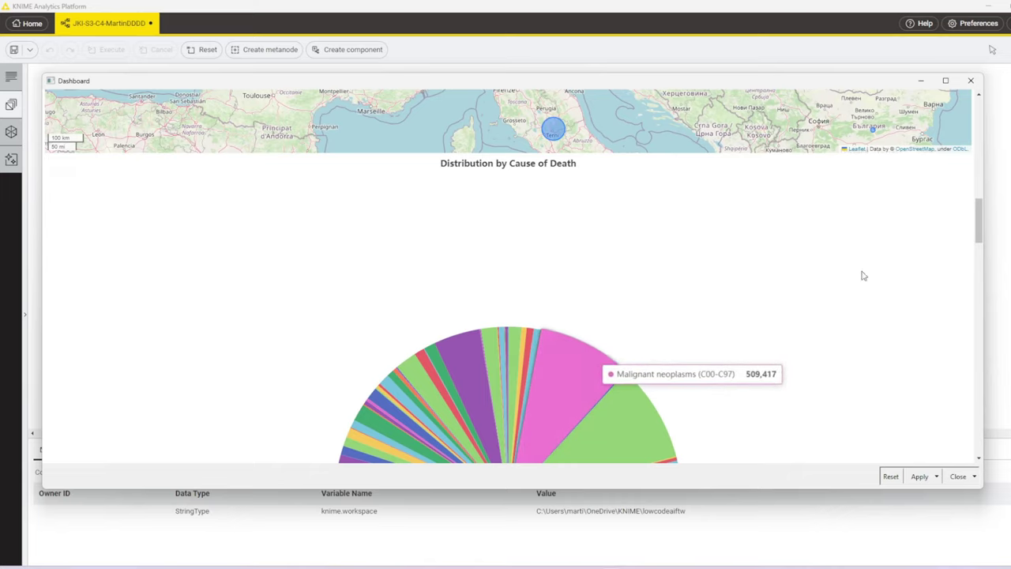
pyautogui.moveTo(980, 215); pyautogui.dragTo(980, 243)
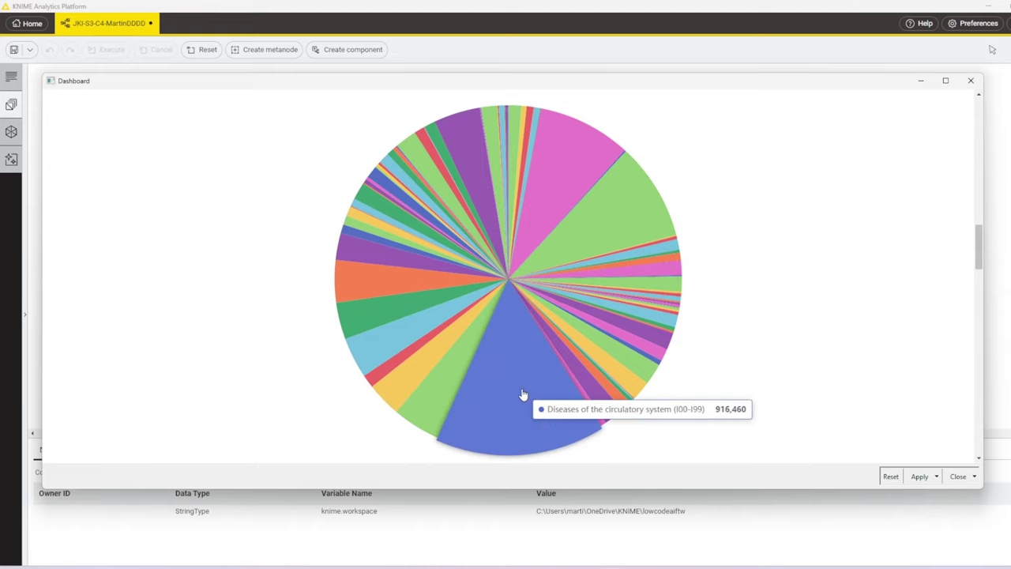
pyautogui.moveTo(978, 258); pyautogui.dragTo(976, 318)
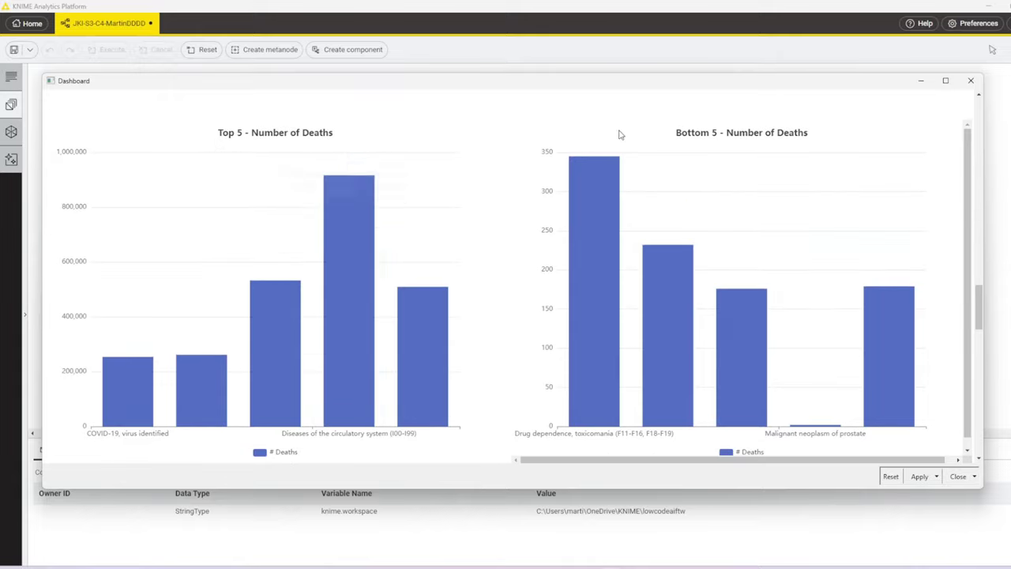
pyautogui.moveTo(737, 248)
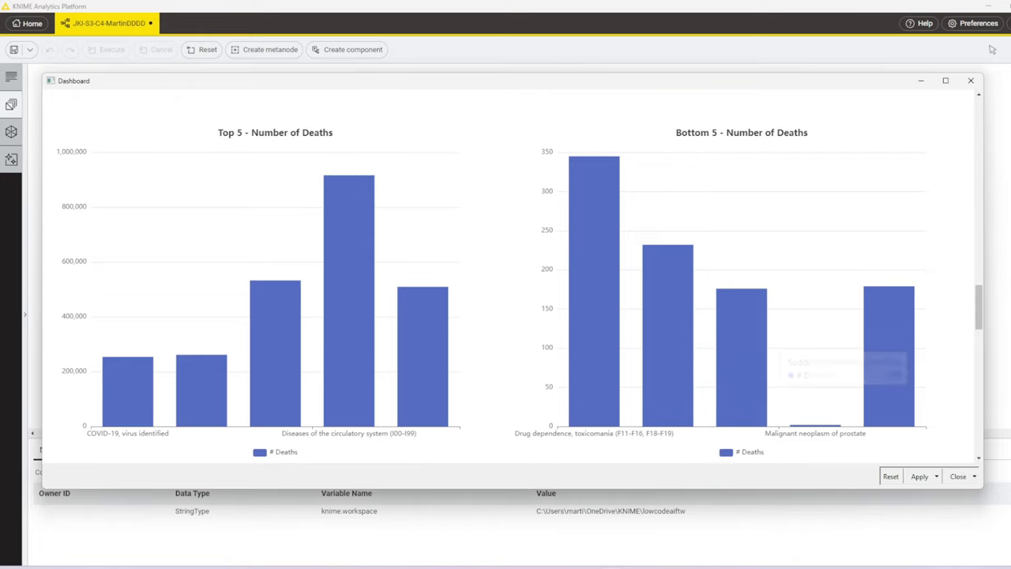
pyautogui.moveTo(978, 305); pyautogui.dragTo(979, 373)
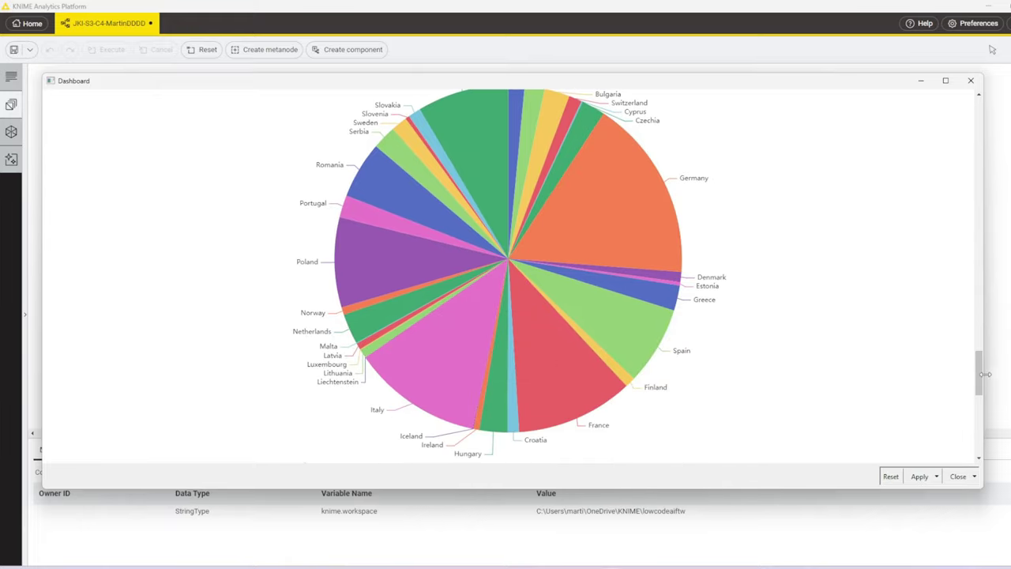
pyautogui.moveTo(980, 376); pyautogui.dragTo(978, 430)
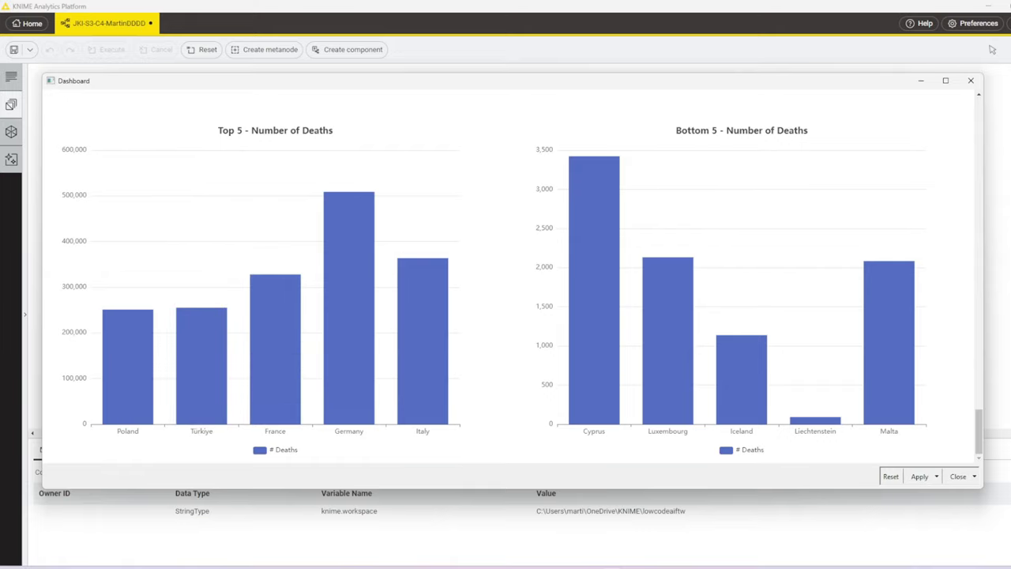
pyautogui.click(973, 81)
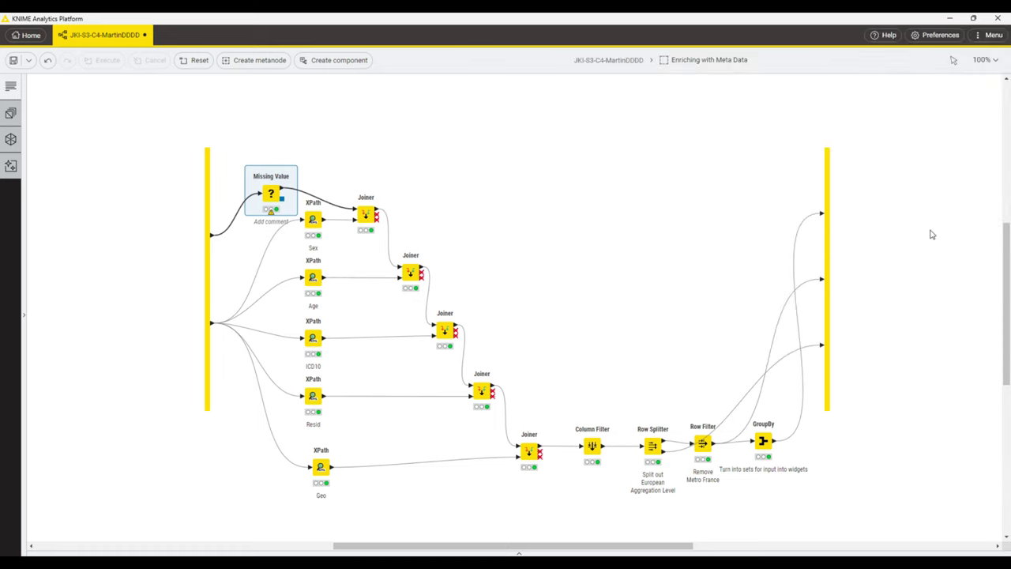
# Select the XPath node that extracts Sex
pyautogui.press('Down')
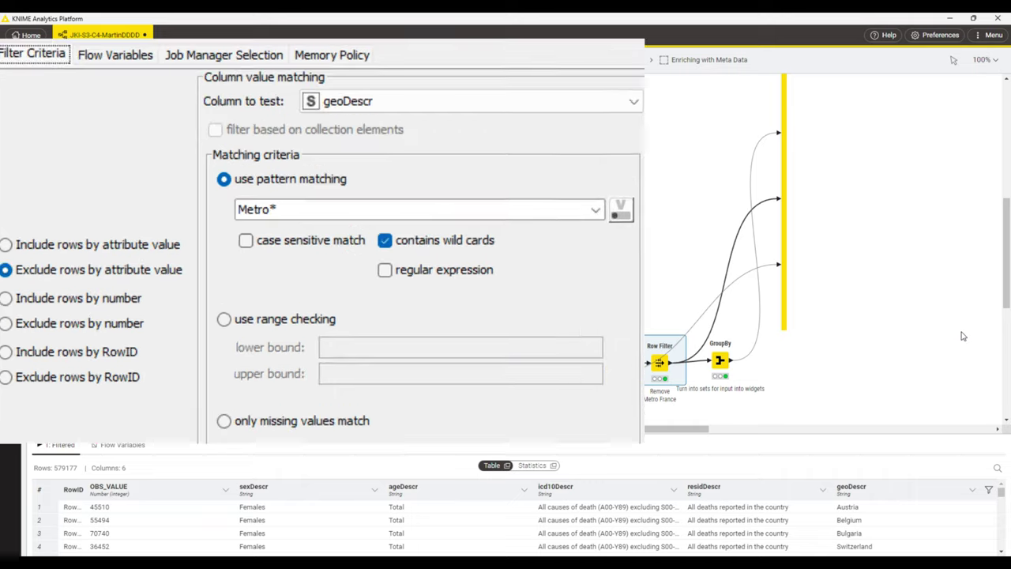
# Show the GroupBy node's grouped output table
pyautogui.press('Right')
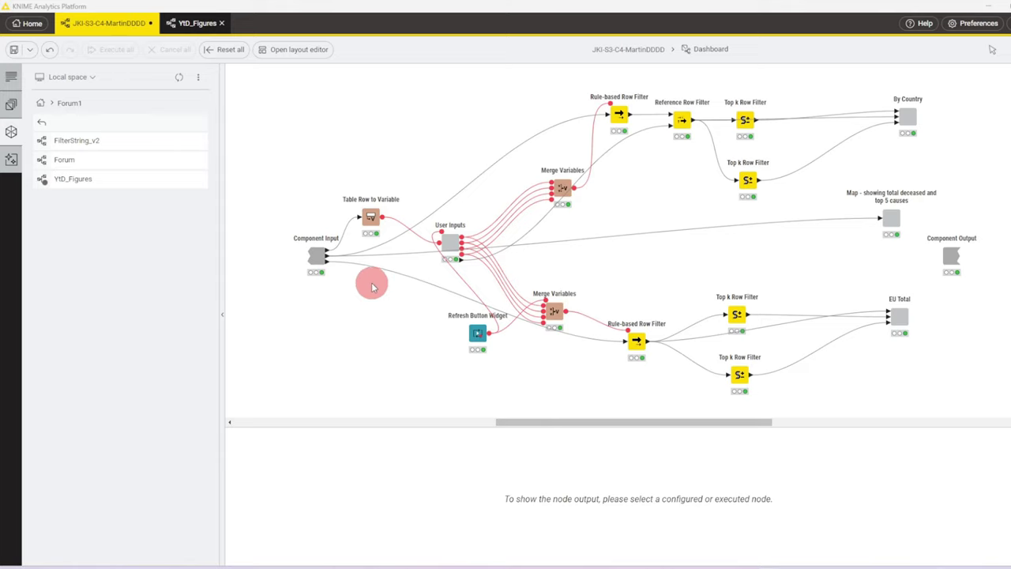
# Show the Dashboard's incoming data, switching to the 18216-row EU deaths input table
pyautogui.click(316, 256)
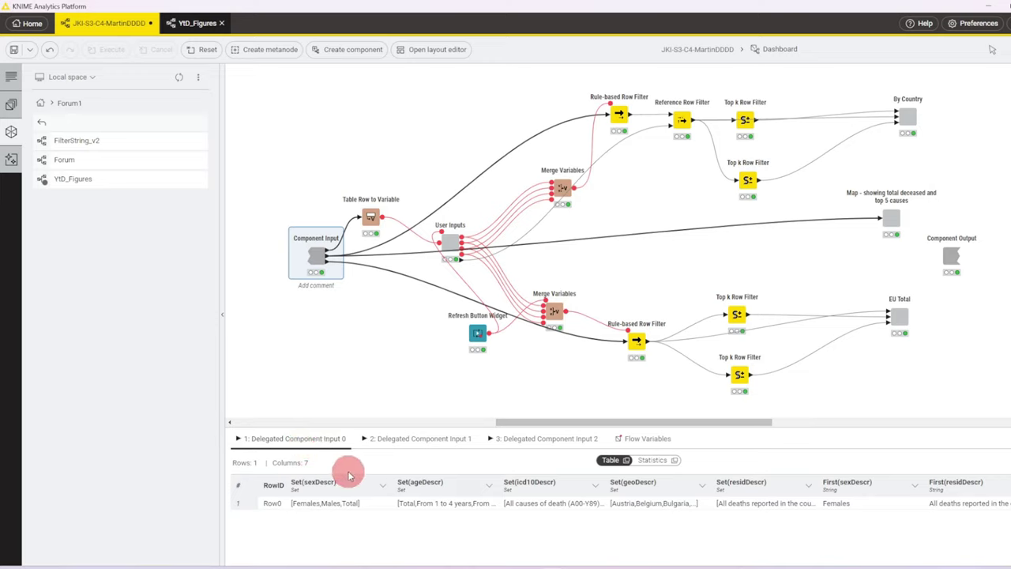
pyautogui.click(409, 443)
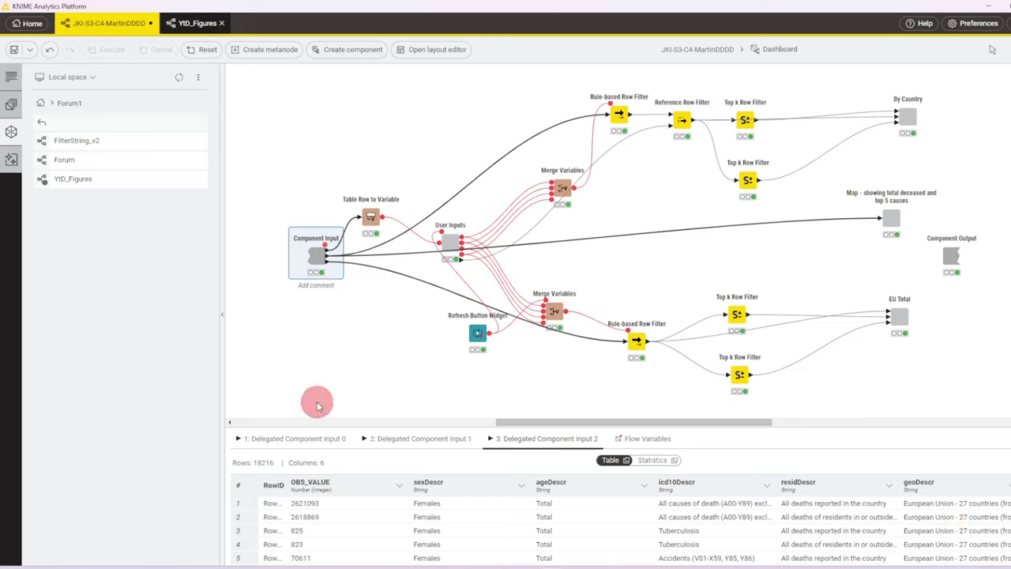
# Return to the value-set table and review the Table Row to Variable settings without changes
pyautogui.click(304, 438)
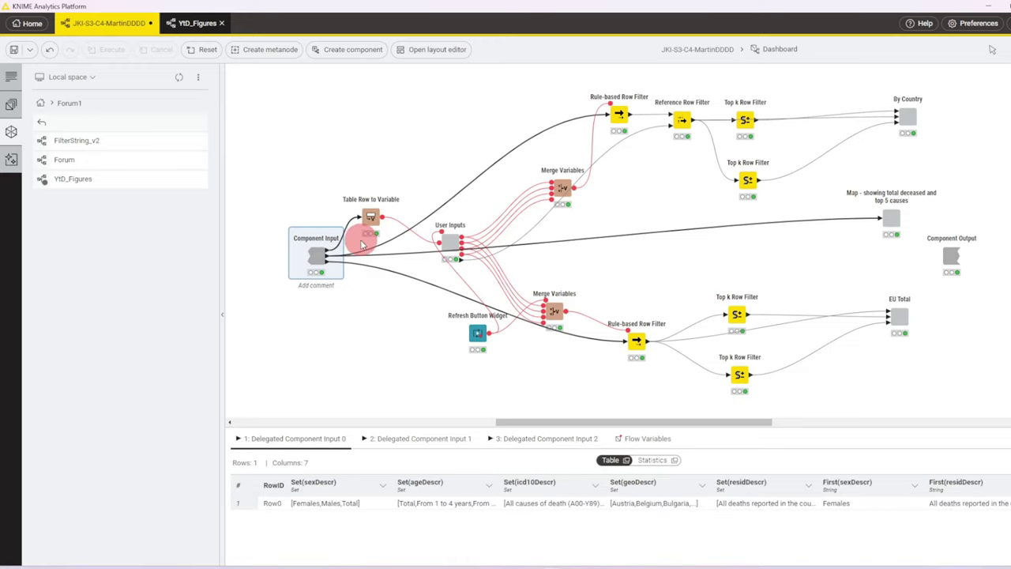
pyautogui.moveTo(371, 220)
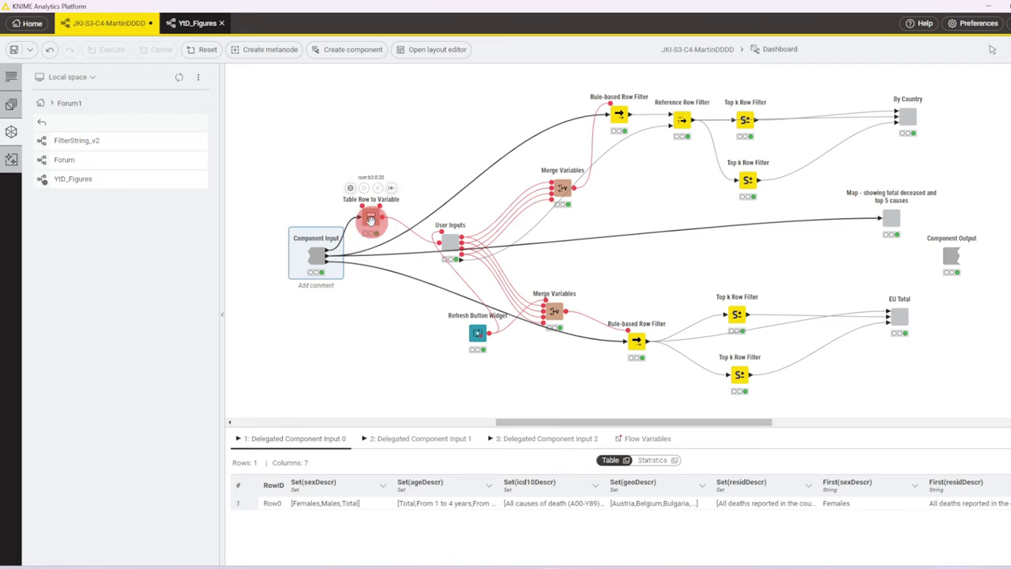
pyautogui.click(371, 219)
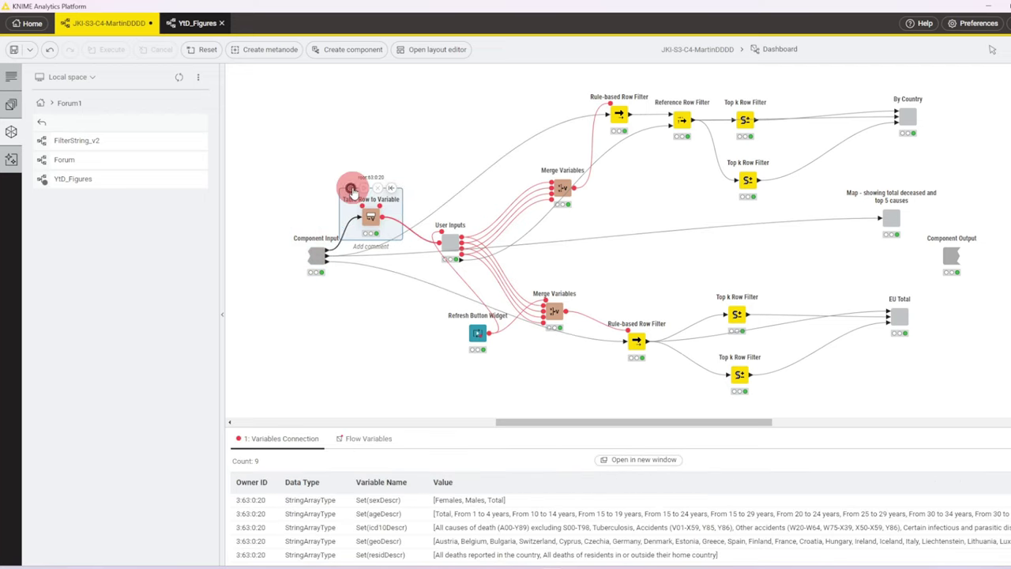
pyautogui.click(352, 190)
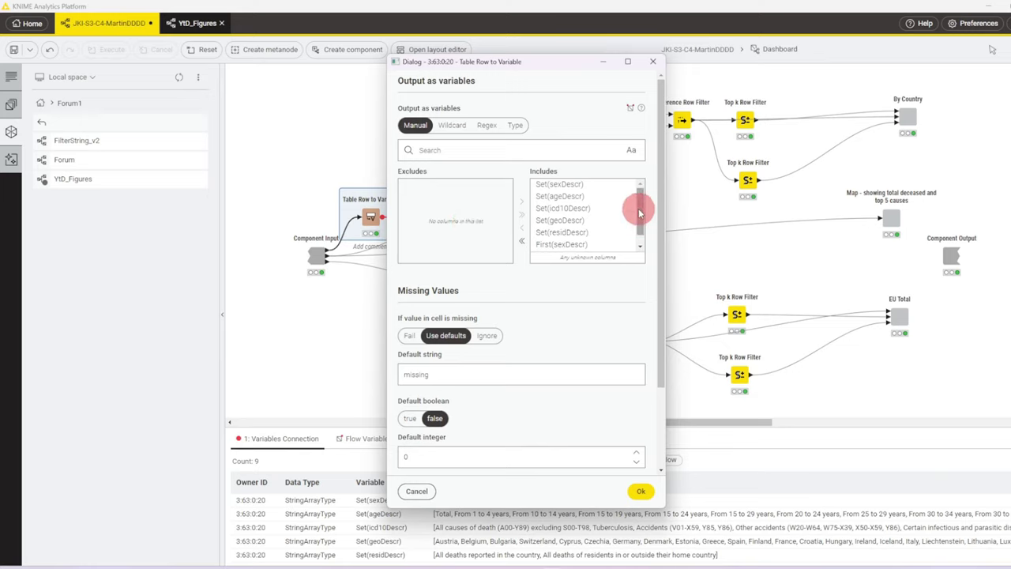
pyautogui.moveTo(640, 212); pyautogui.dragTo(638, 219)
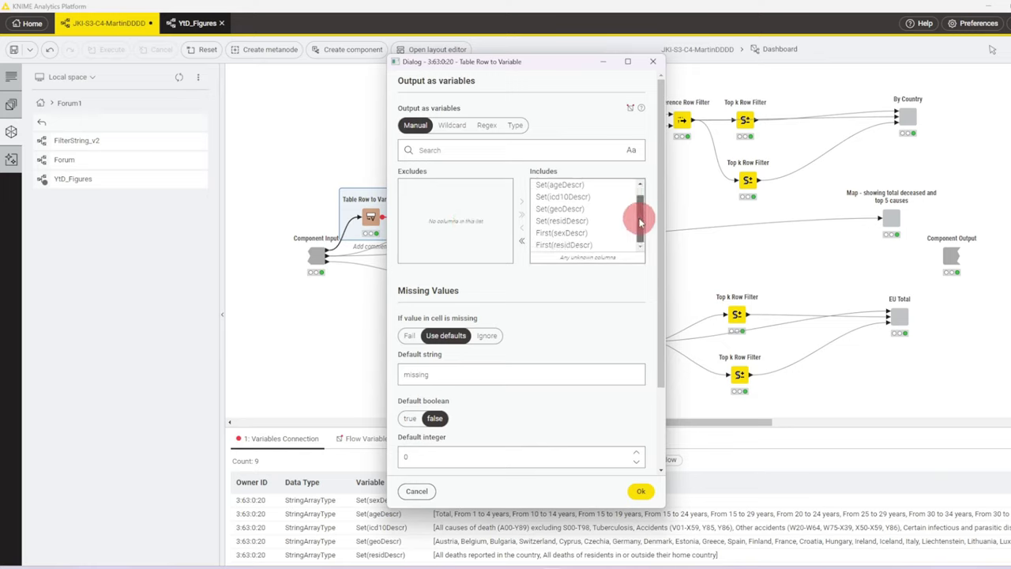
pyautogui.click(652, 63)
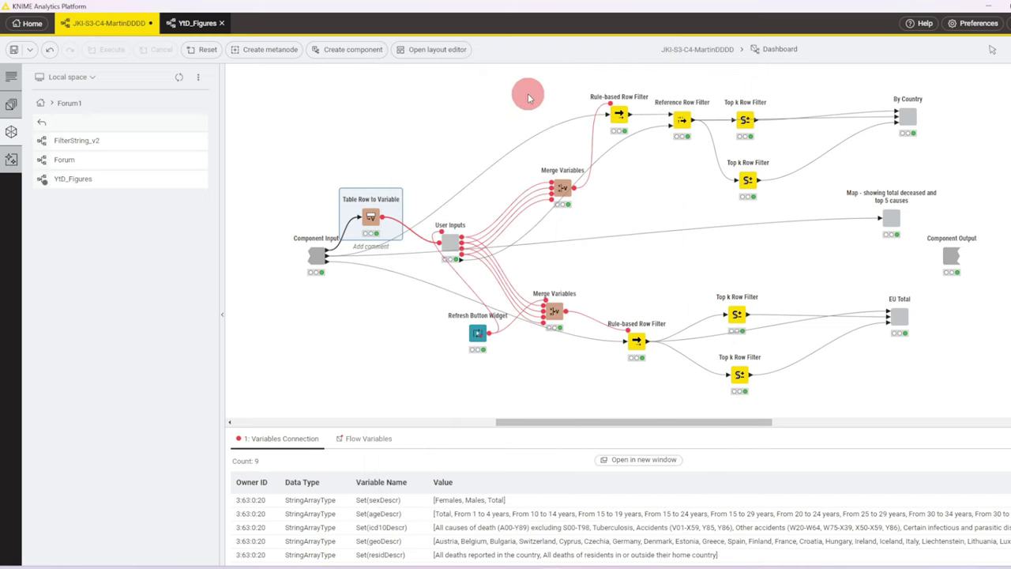
# Preview the User Inputs component's view, close it, and bring up the component's actions
pyautogui.click(452, 245)
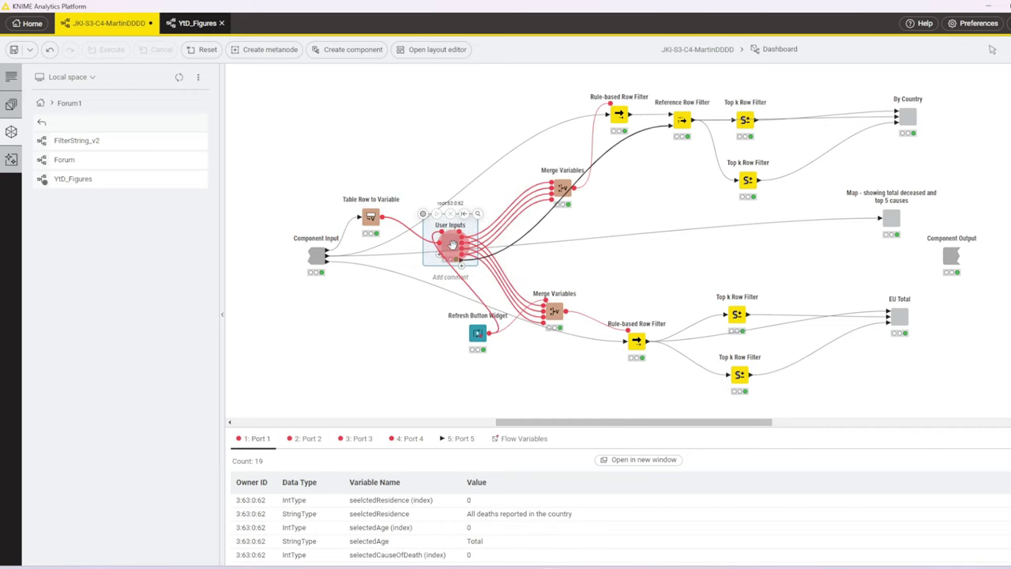
pyautogui.rightClick(452, 245)
pyautogui.press('Escape')
pyautogui.click(478, 214)
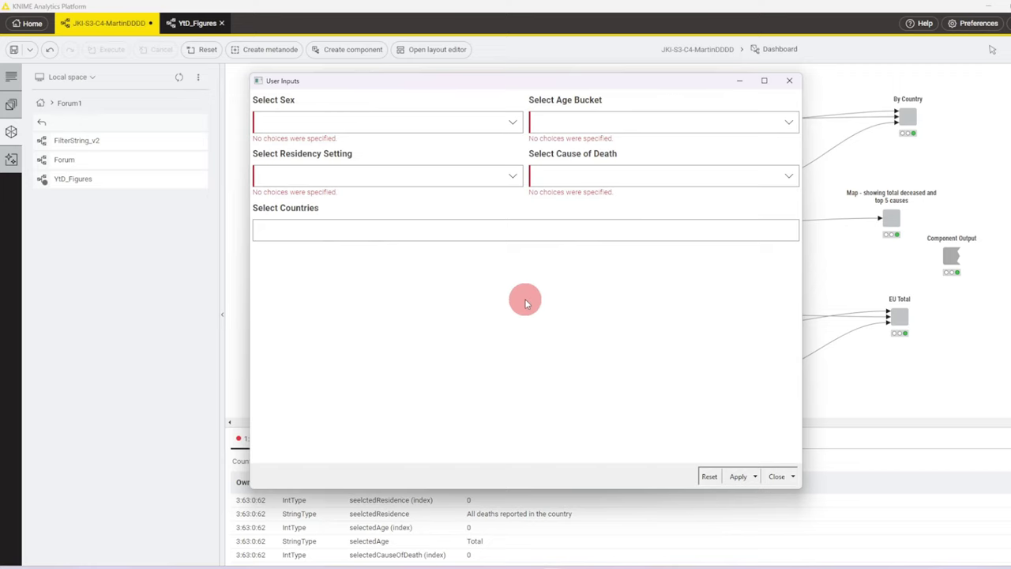
pyautogui.click(790, 80)
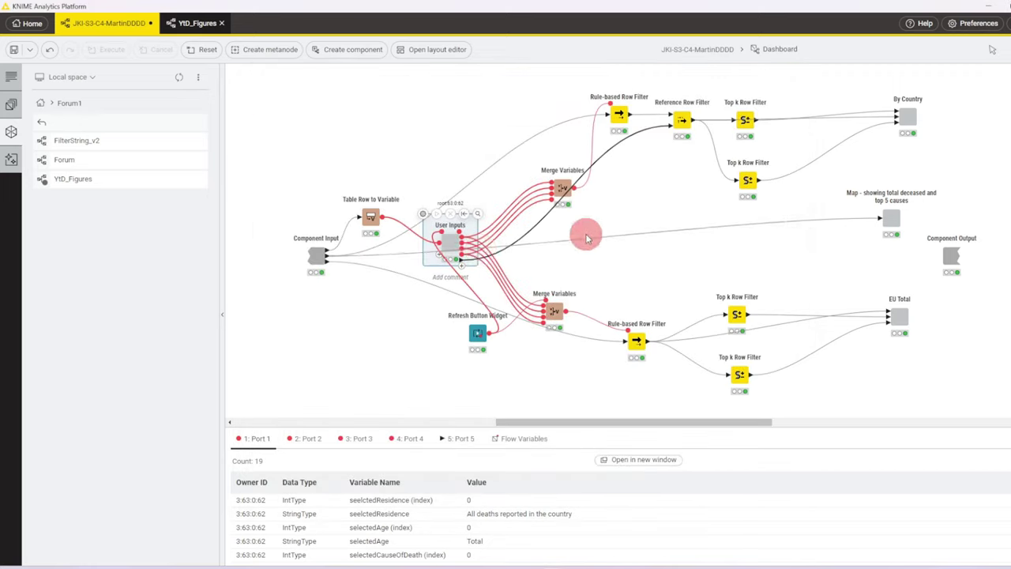
pyautogui.rightClick(452, 239)
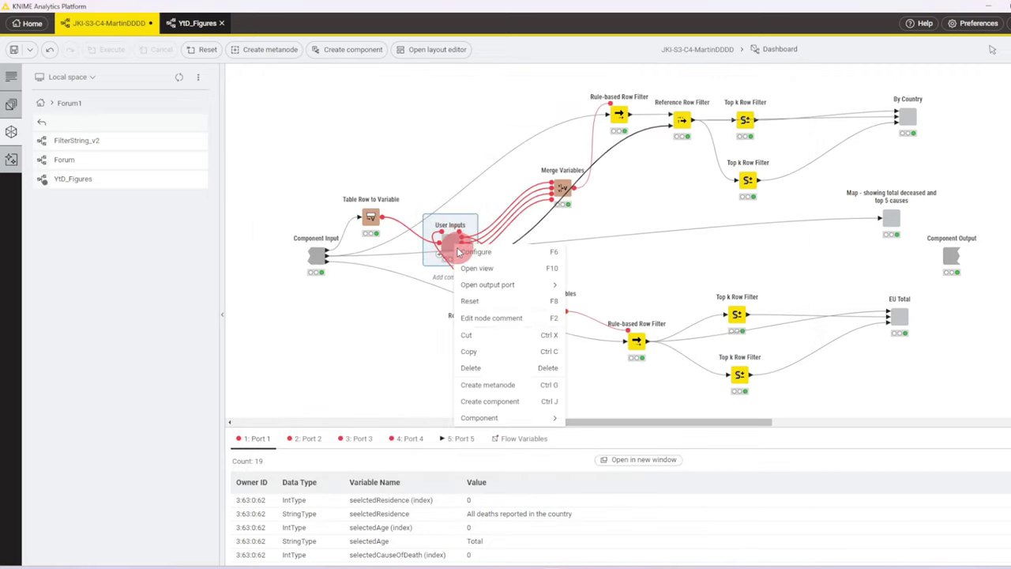
# Enter User Inputs and show the Sex widget's flow variables, with seelctedSex set to Females
pyautogui.moveTo(519, 420)
pyautogui.click(585, 422)
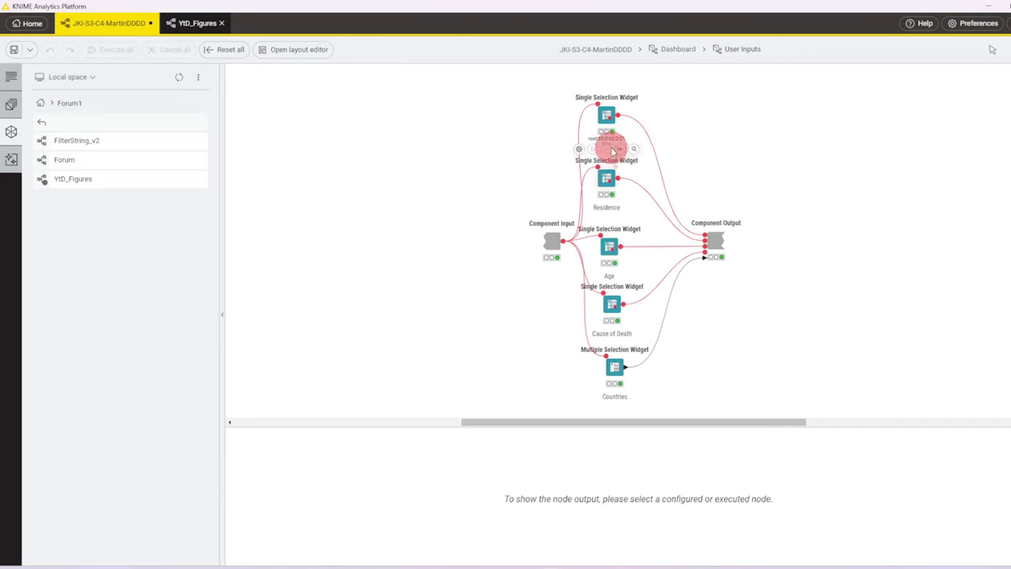
pyautogui.click(606, 115)
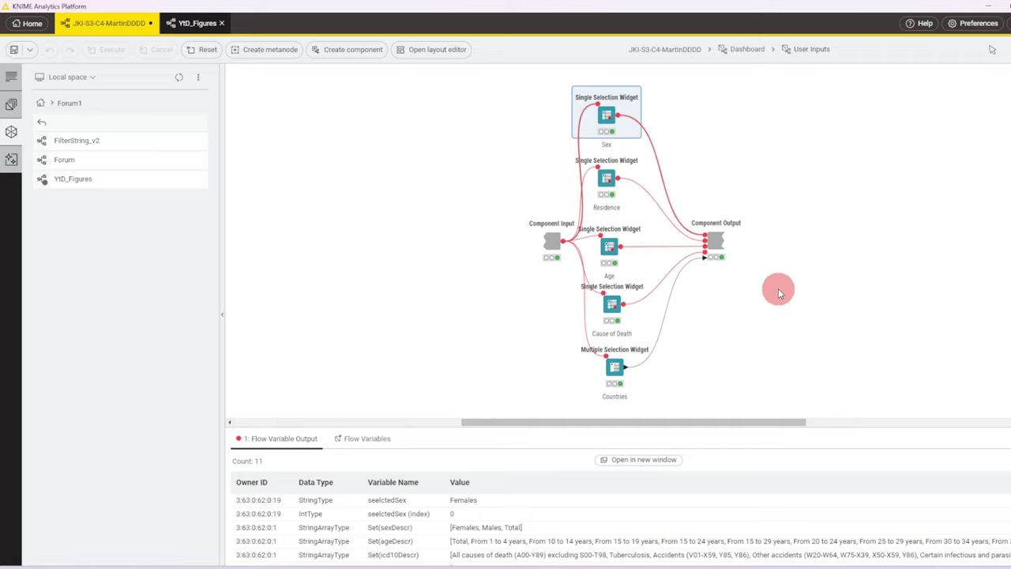
pyautogui.moveTo(607, 116)
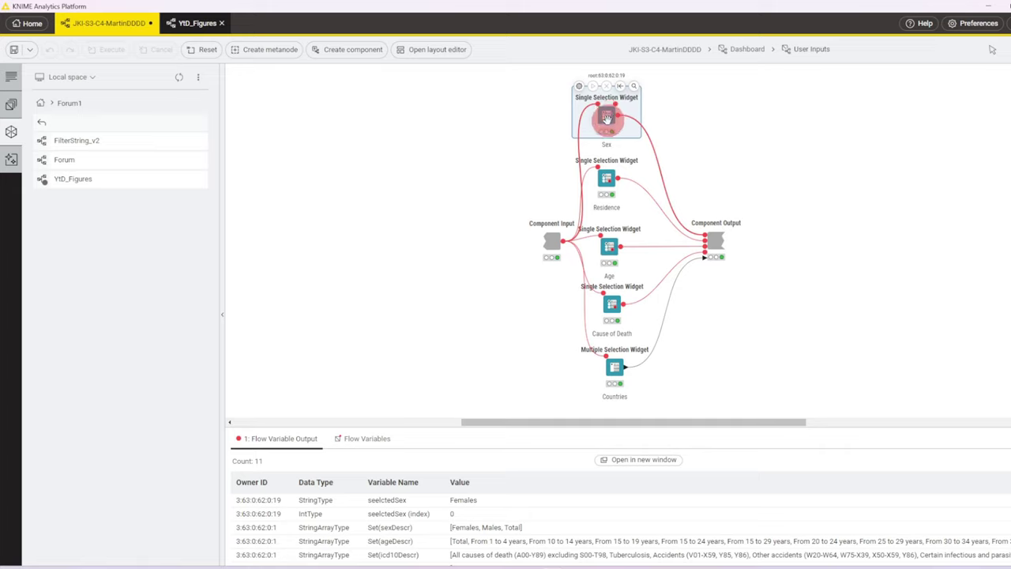
# Check the Residence widget's Set(residDescr) choices and First(residDescr) default, closing with settings unchanged
pyautogui.click(609, 168)
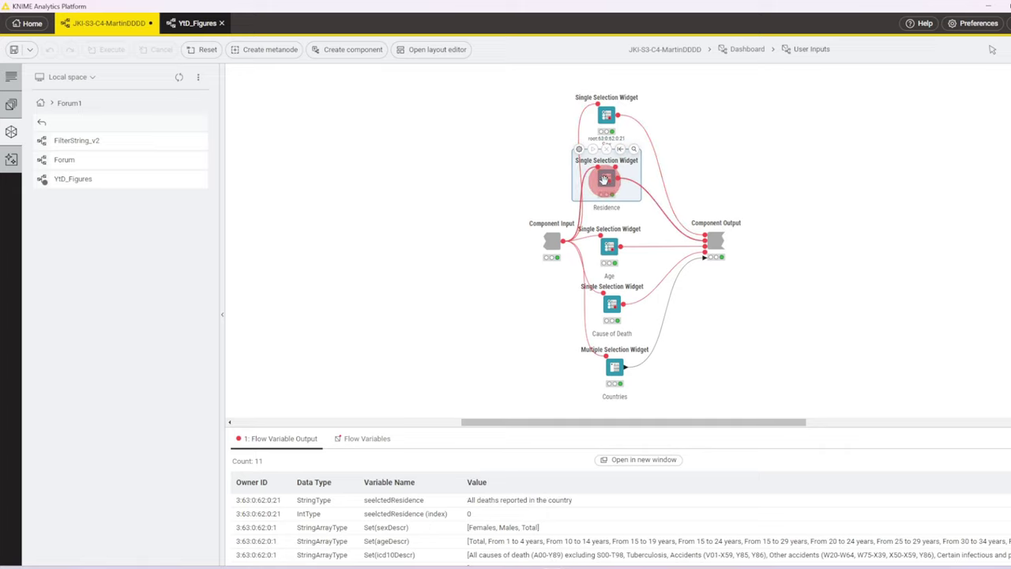
pyautogui.doubleClick(580, 157)
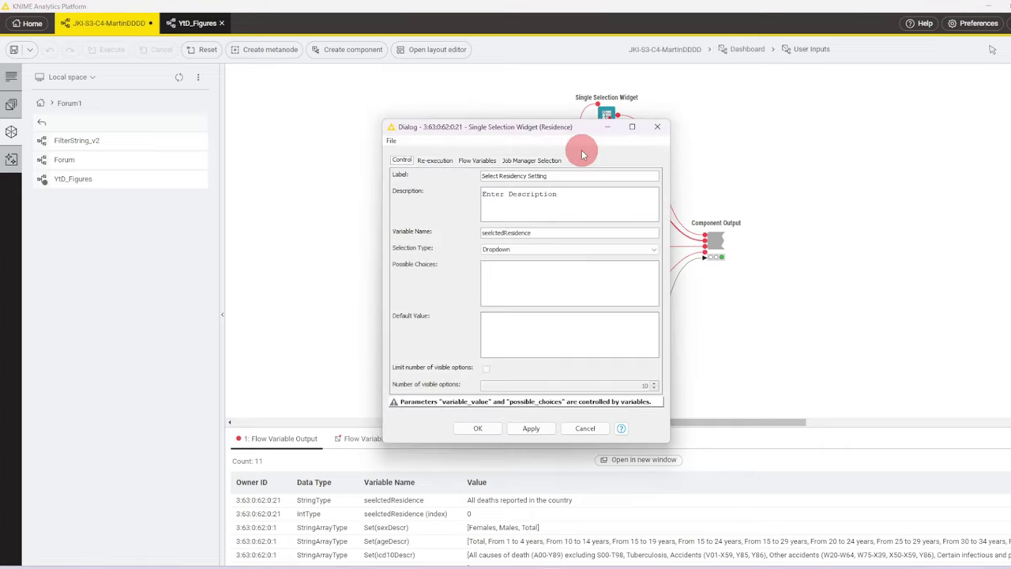
pyautogui.click(477, 161)
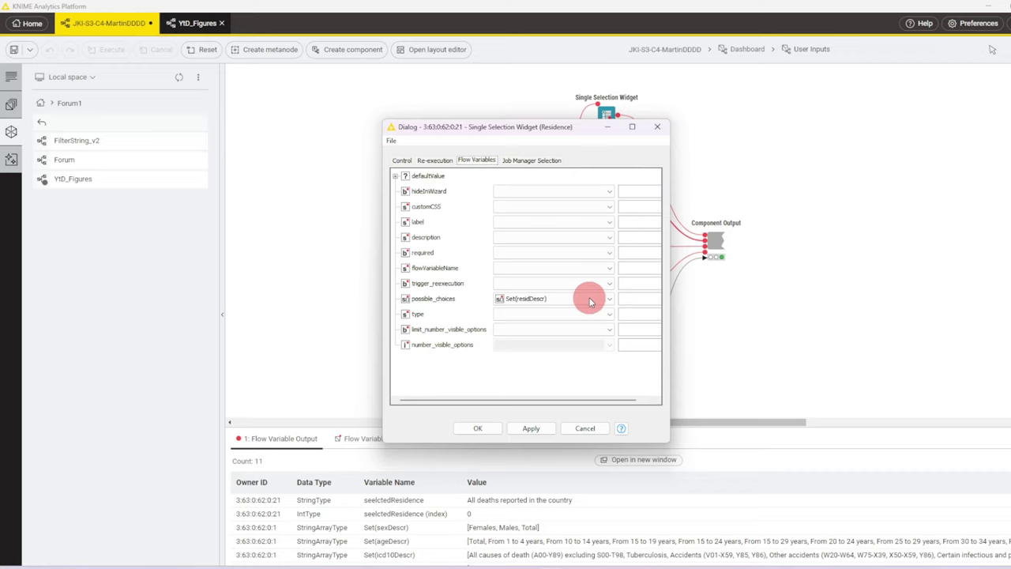
pyautogui.click(396, 176)
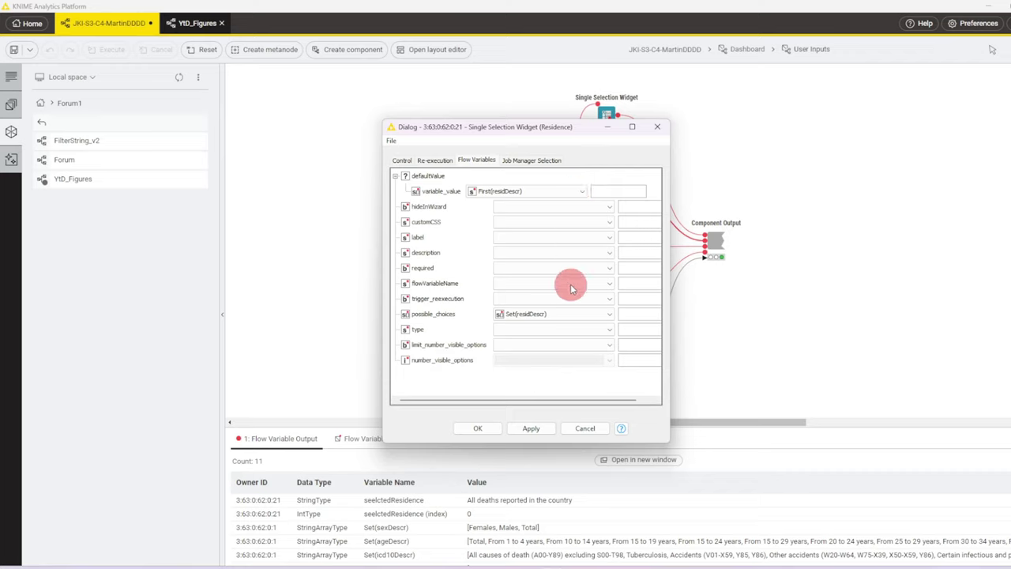
pyautogui.click(477, 428)
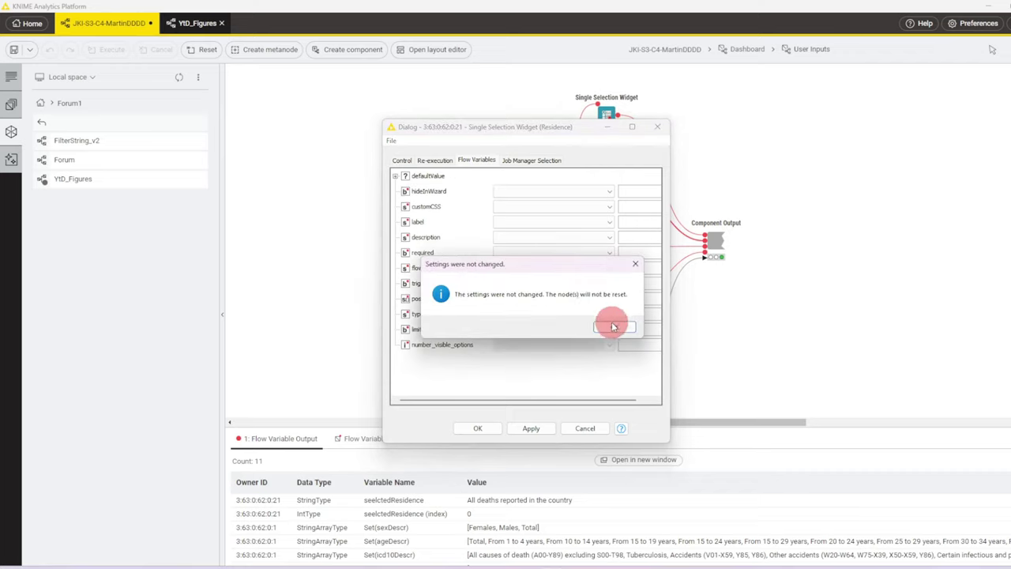
pyautogui.click(612, 324)
pyautogui.doubleClick(620, 250)
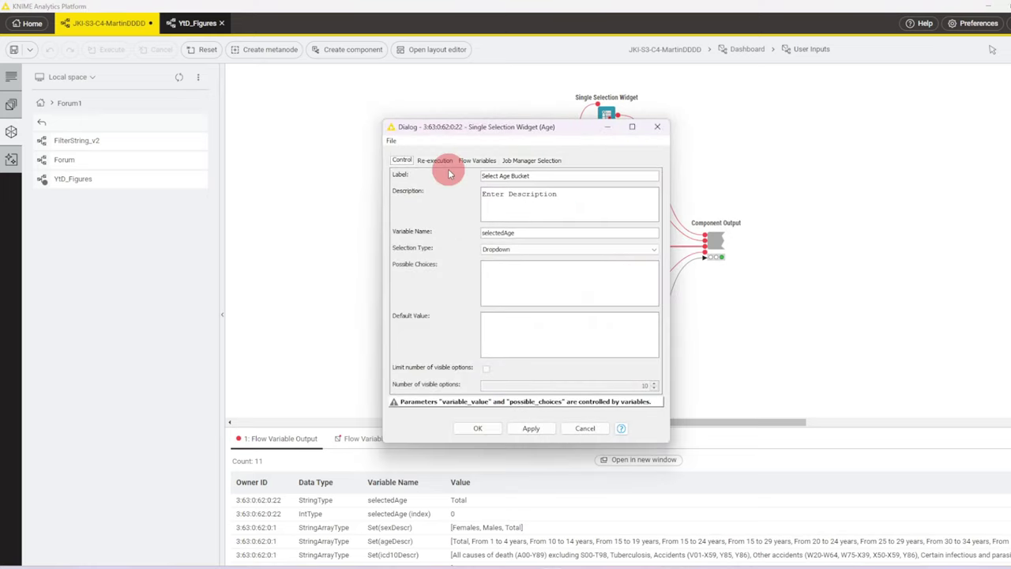
pyautogui.click(473, 162)
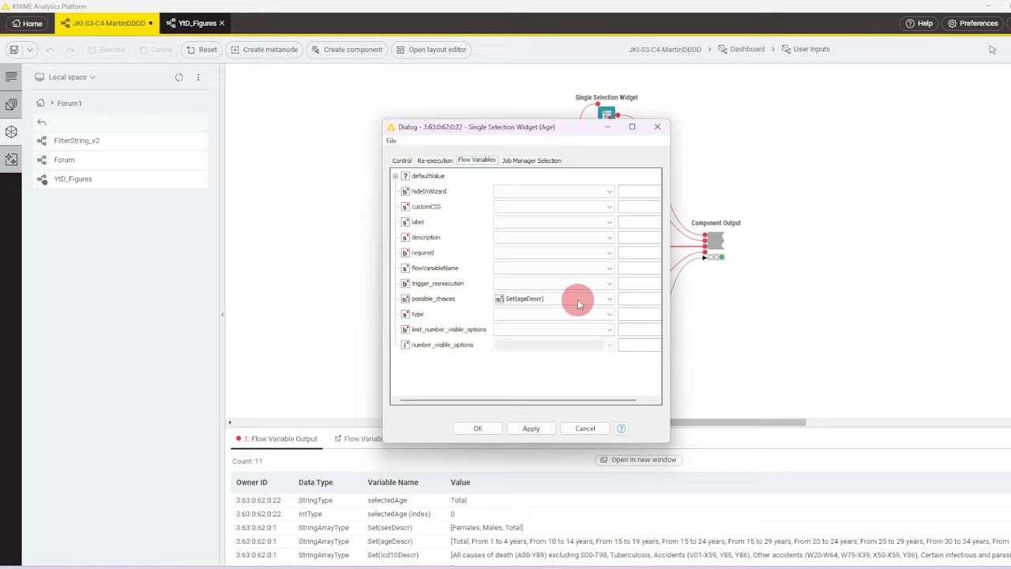
pyautogui.click(396, 177)
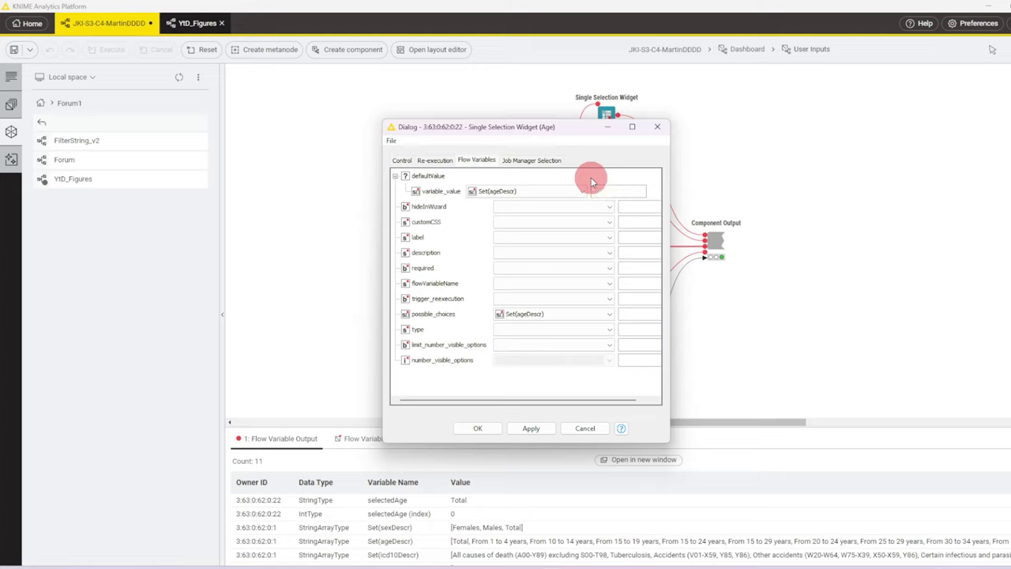
pyautogui.click(658, 127)
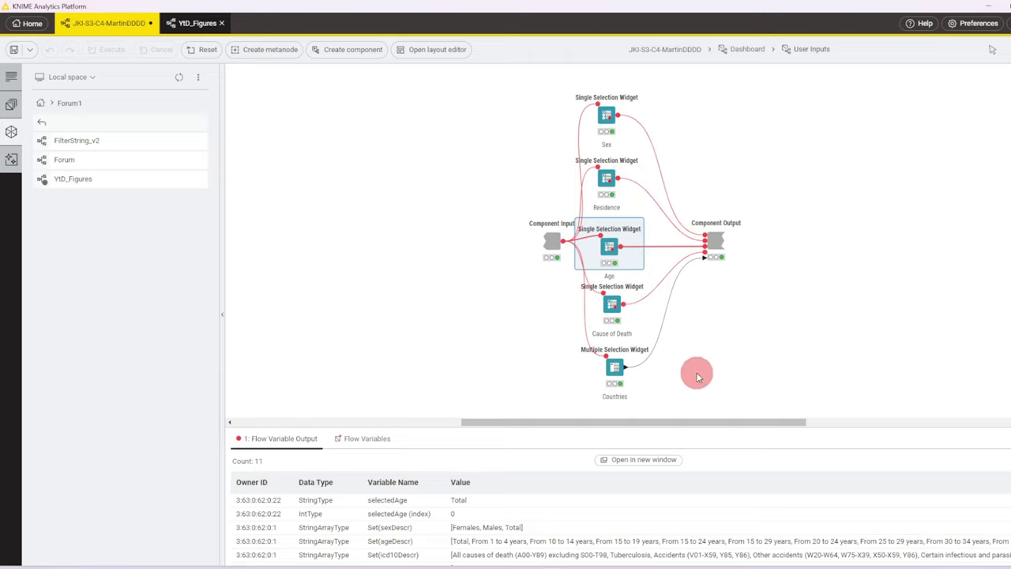
pyautogui.click(615, 368)
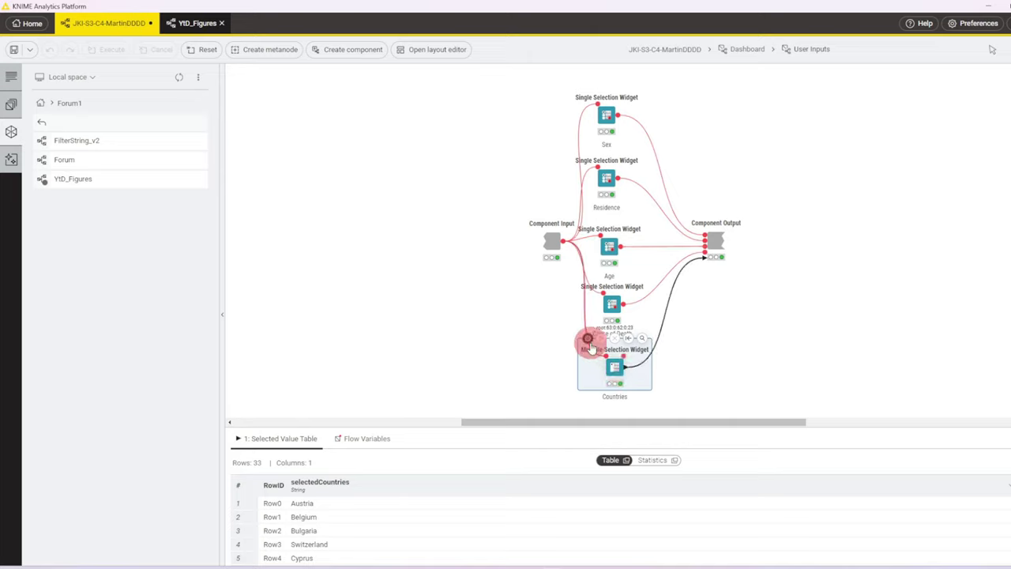
pyautogui.doubleClick(590, 342)
pyautogui.click(478, 161)
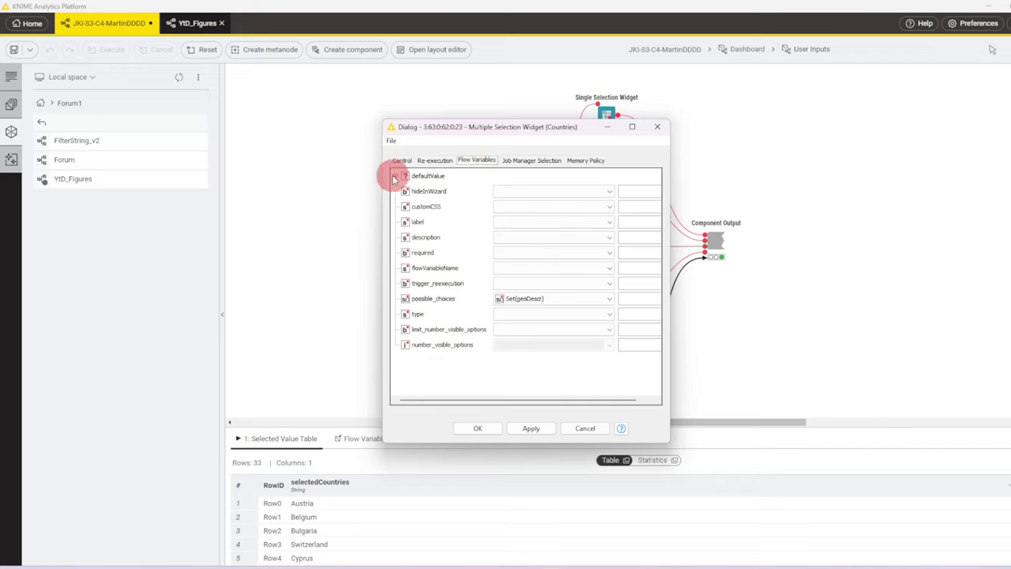
pyautogui.click(395, 176)
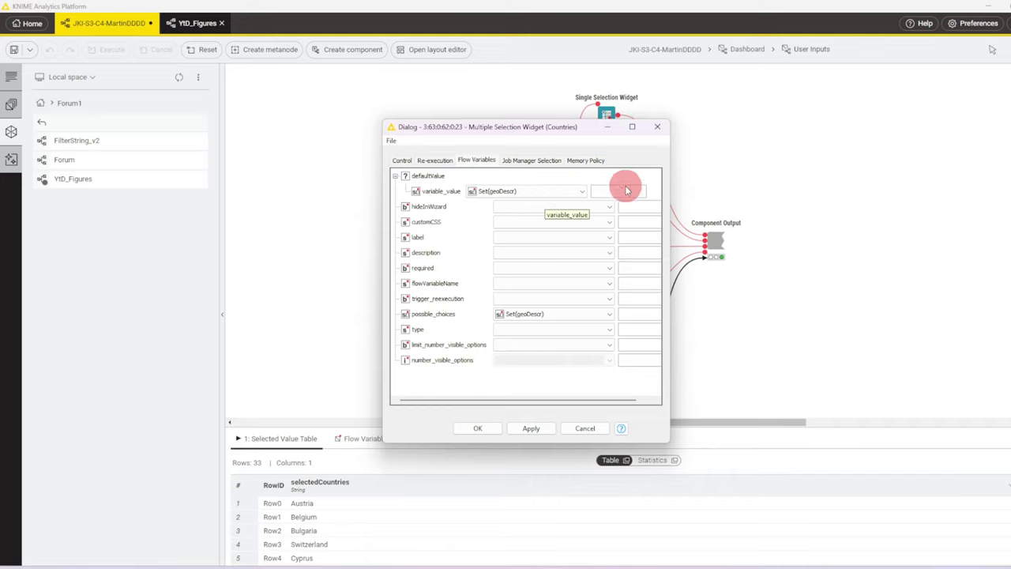
pyautogui.click(658, 127)
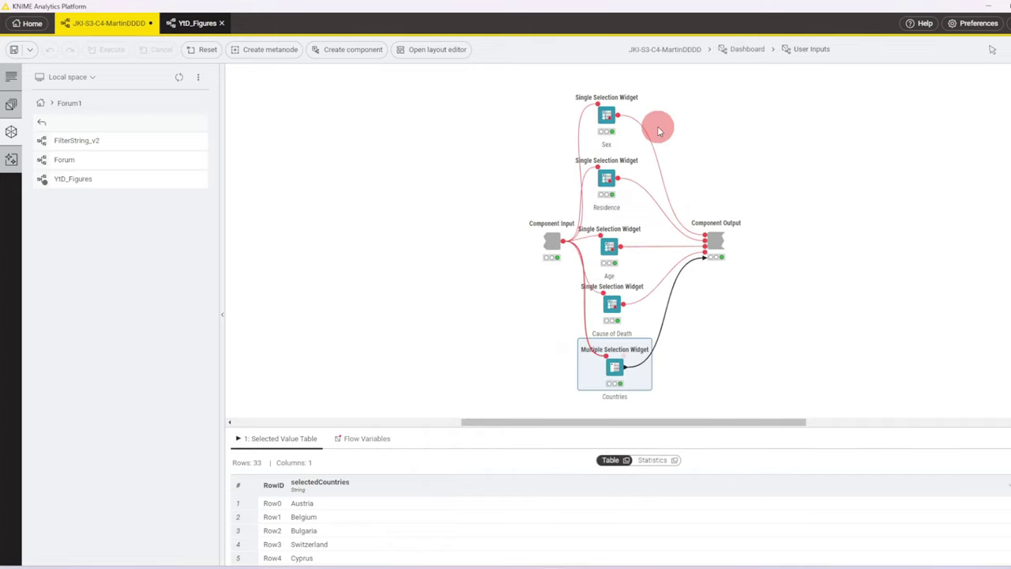
pyautogui.click(742, 49)
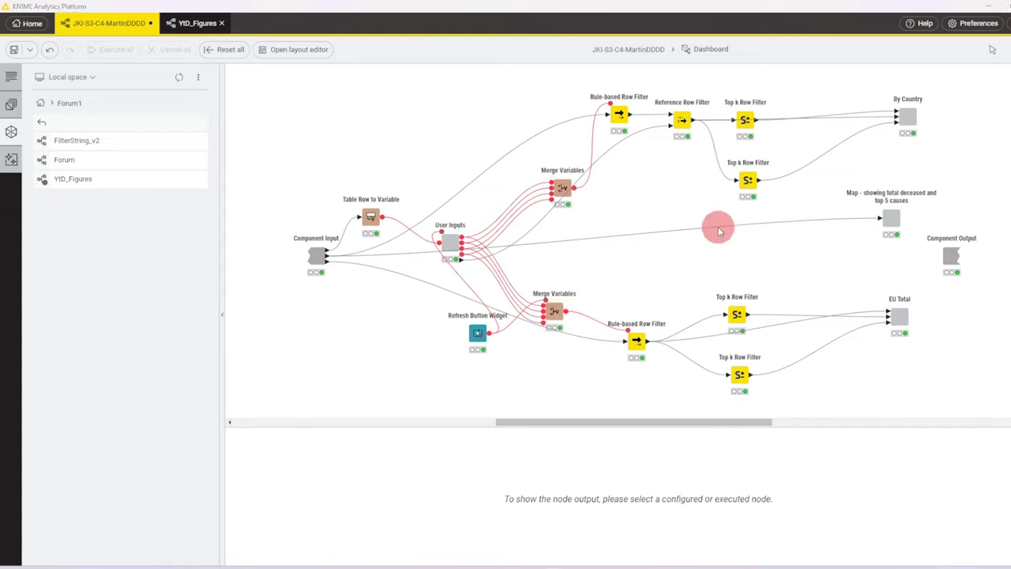
pyautogui.click(618, 115)
pyautogui.click(636, 341)
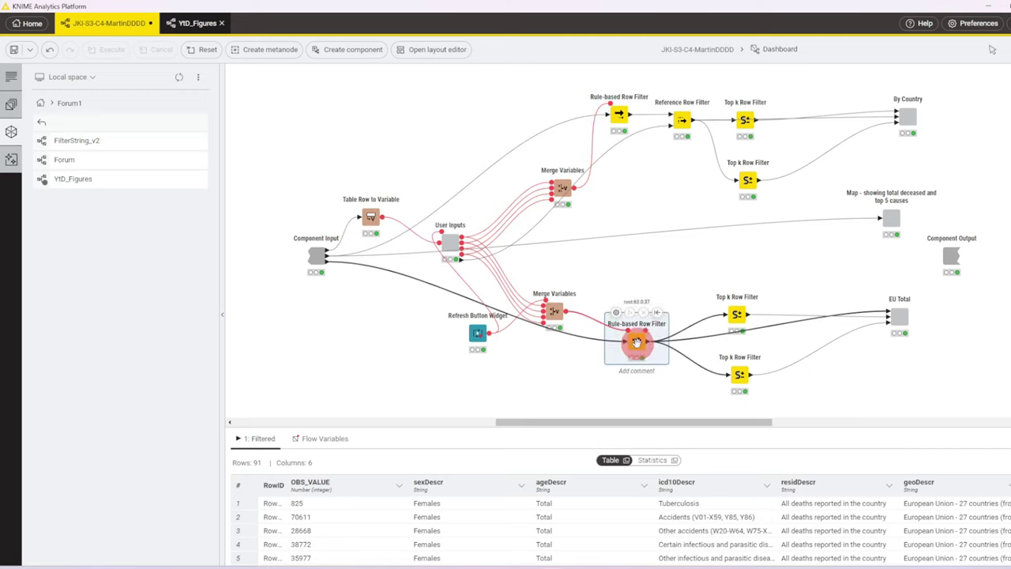
pyautogui.click(643, 198)
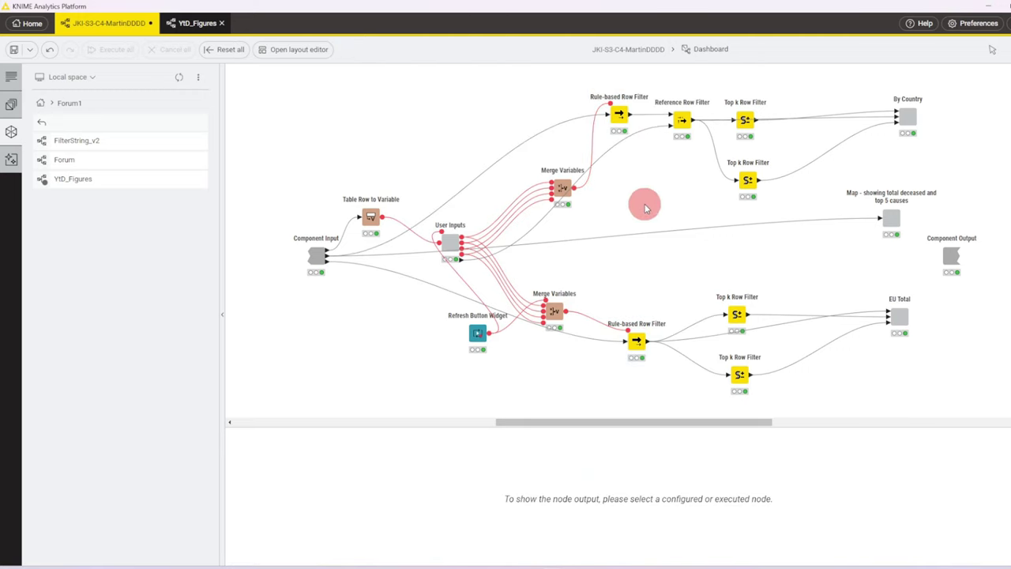
pyautogui.click(909, 117)
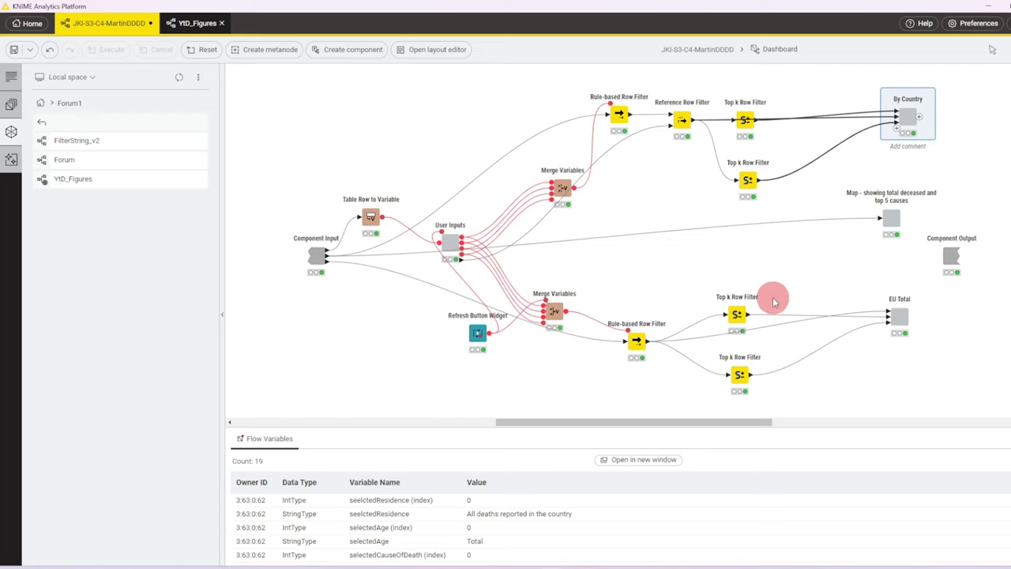
pyautogui.click(636, 341)
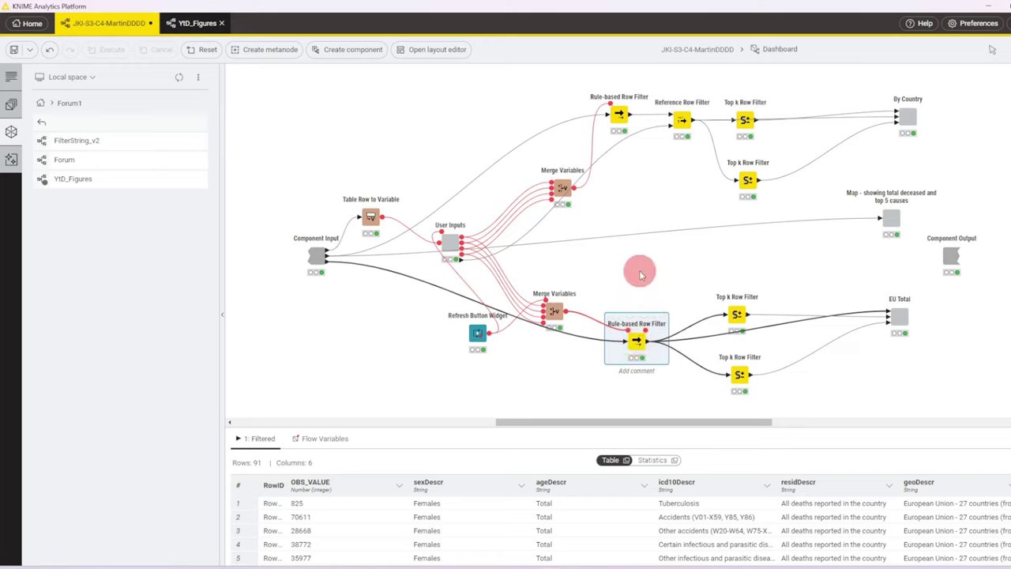
pyautogui.click(683, 119)
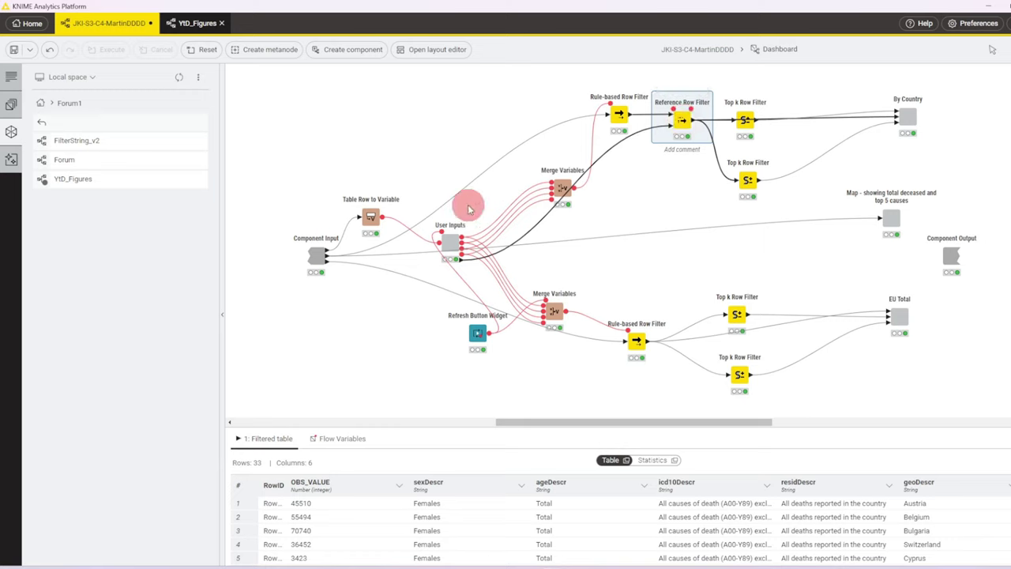
pyautogui.click(450, 239)
pyautogui.click(502, 433)
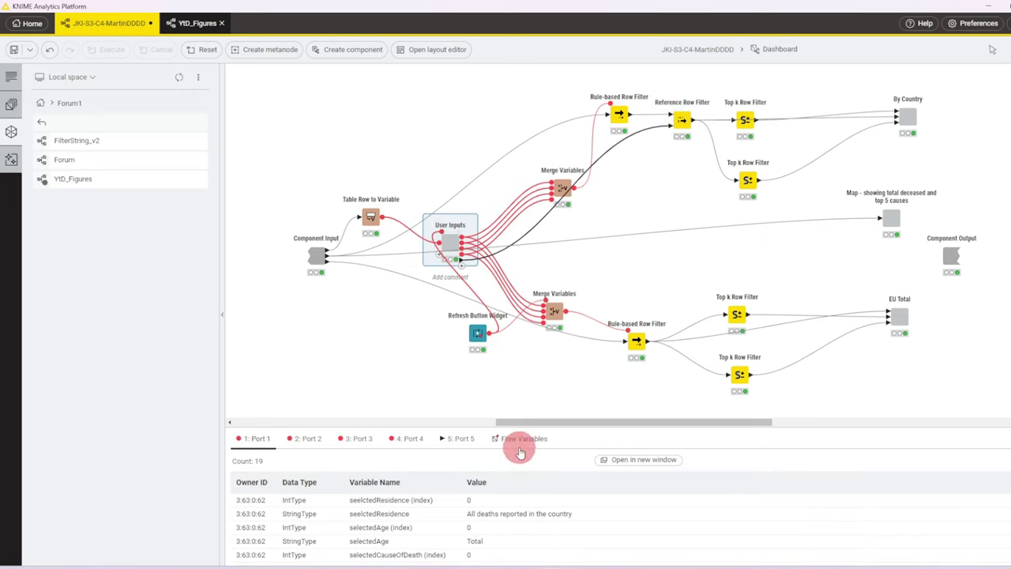
pyautogui.click(461, 441)
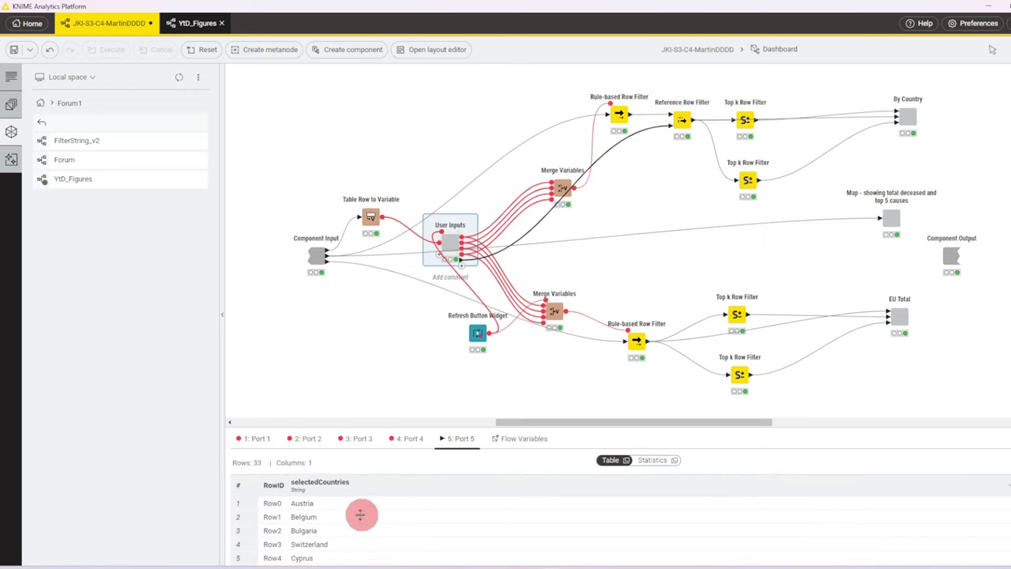
pyautogui.click(684, 121)
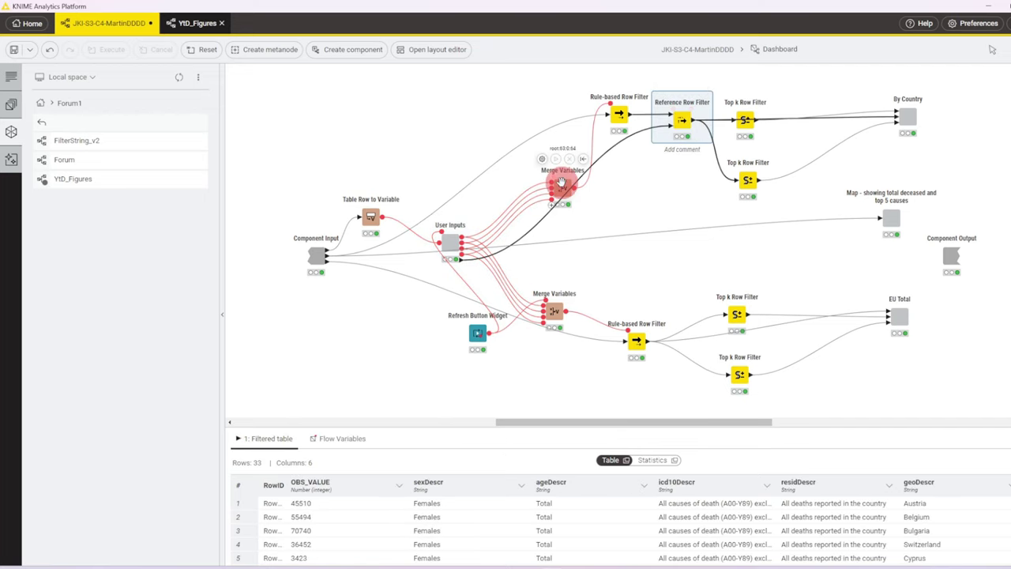
pyautogui.moveTo(621, 114)
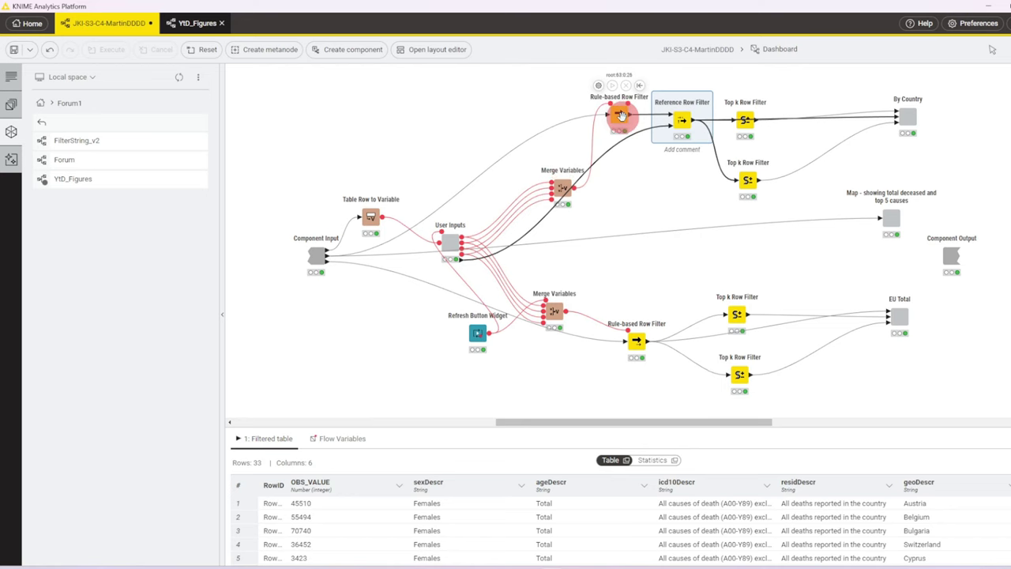
pyautogui.click(622, 115)
pyautogui.click(599, 86)
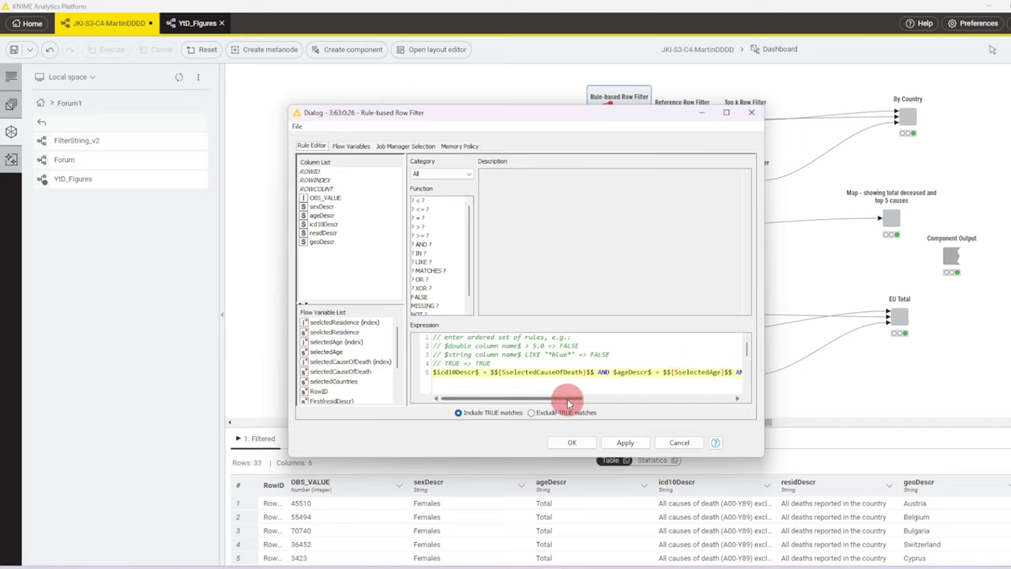
pyautogui.moveTo(567, 403); pyautogui.dragTo(492, 393)
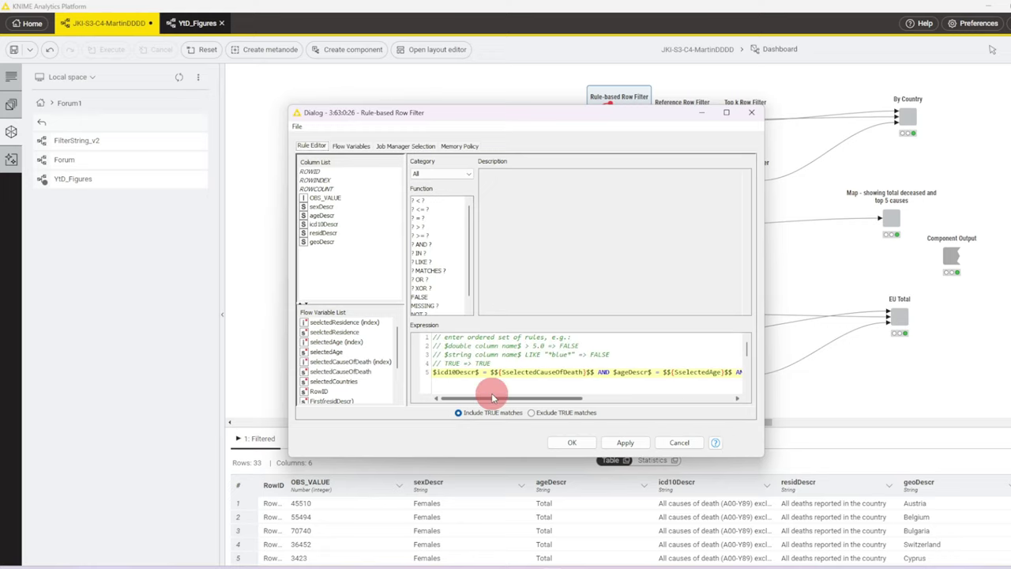
pyautogui.click(751, 115)
pyautogui.click(685, 119)
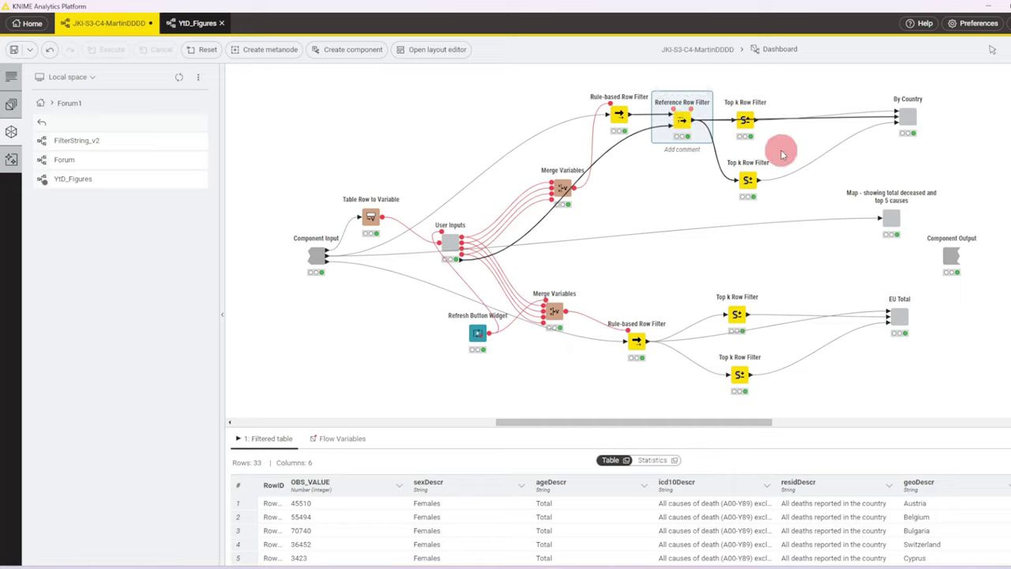
pyautogui.click(744, 122)
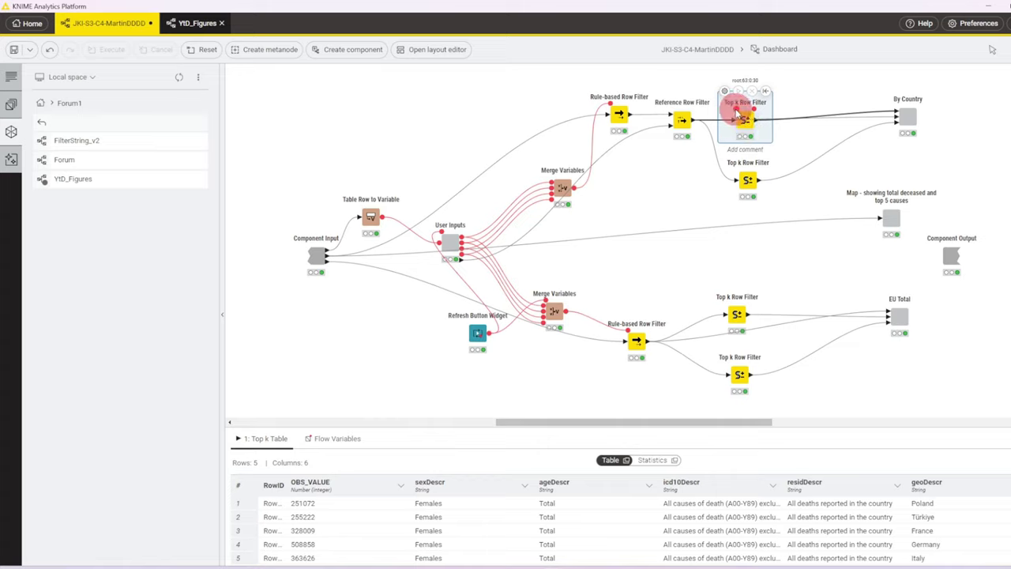
pyautogui.click(727, 90)
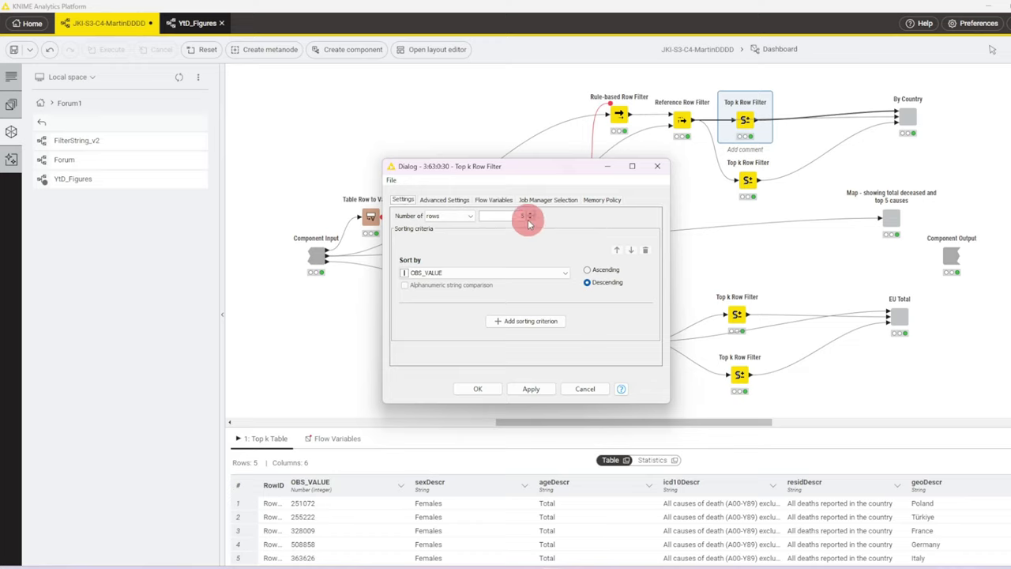
pyautogui.click(656, 167)
pyautogui.click(727, 155)
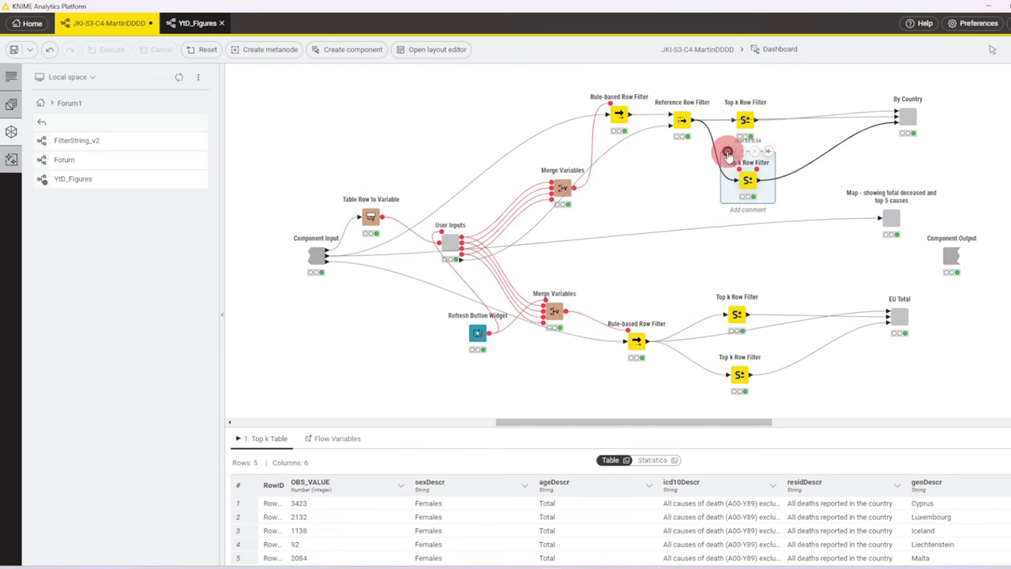
pyautogui.doubleClick(727, 155)
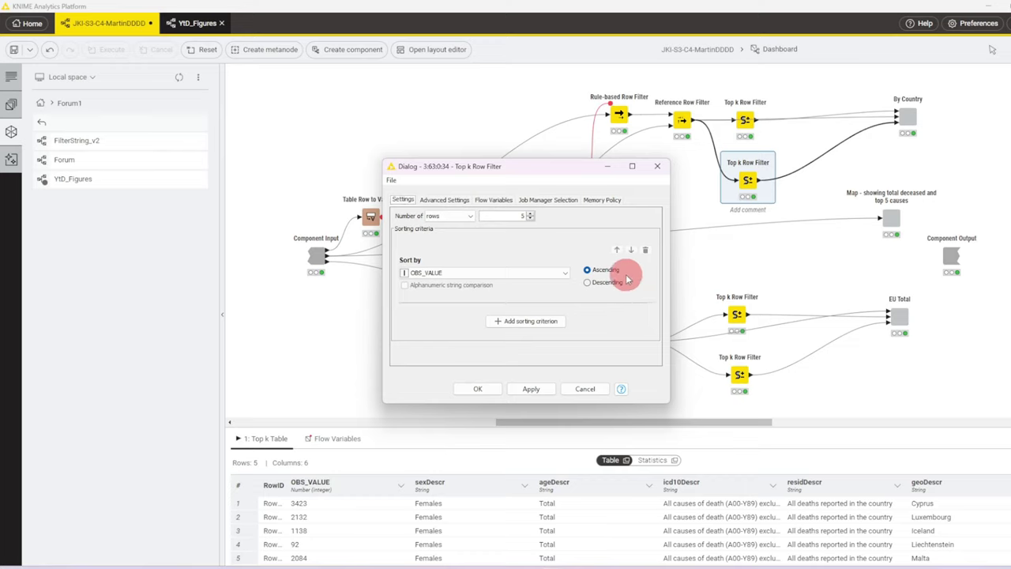
pyautogui.click(657, 166)
pyautogui.click(908, 119)
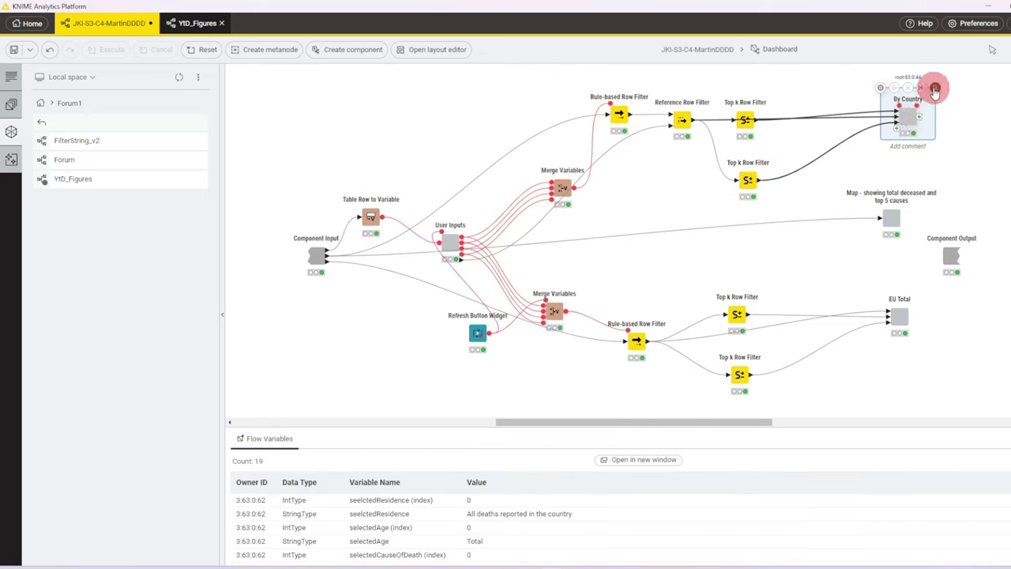
# Preview the By Country view's pie and Top 5/Bottom 5 bar charts, then close it
pyautogui.click(934, 89)
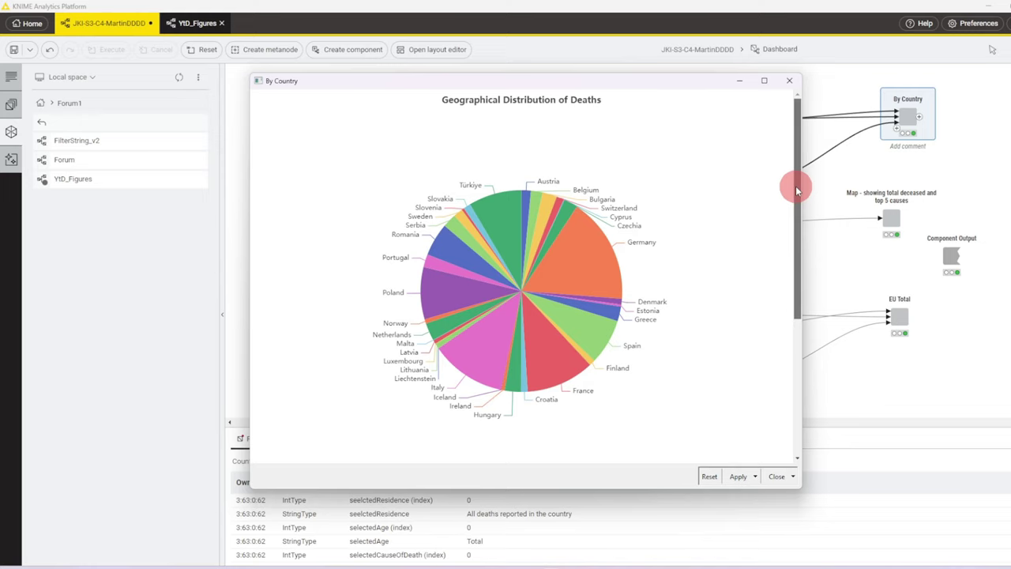
pyautogui.moveTo(796, 190); pyautogui.dragTo(796, 350)
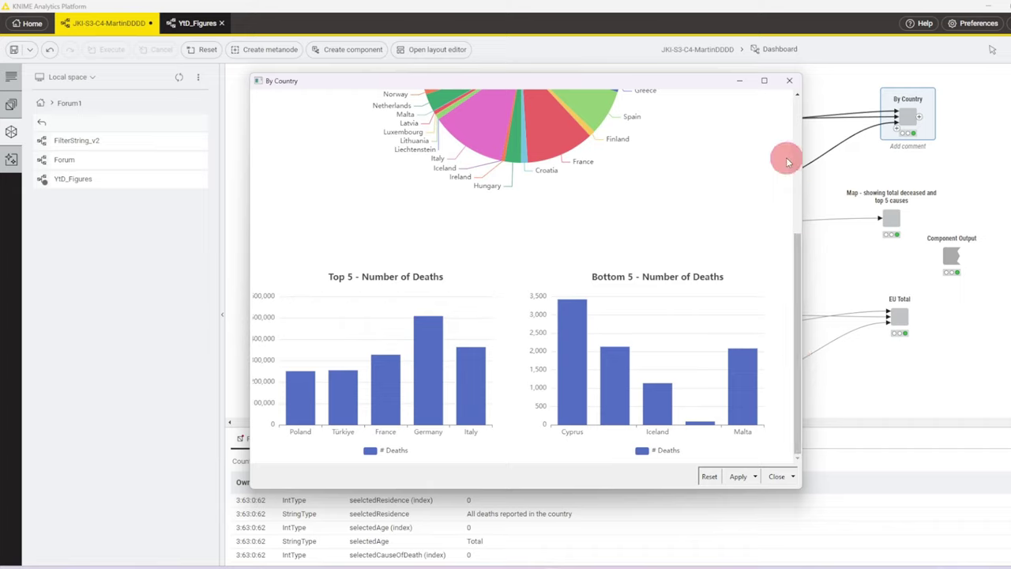
pyautogui.click(787, 81)
# Inside By Country, open the Pie Distribution ECharts settings and browse the chart templates
pyautogui.doubleClick(905, 112)
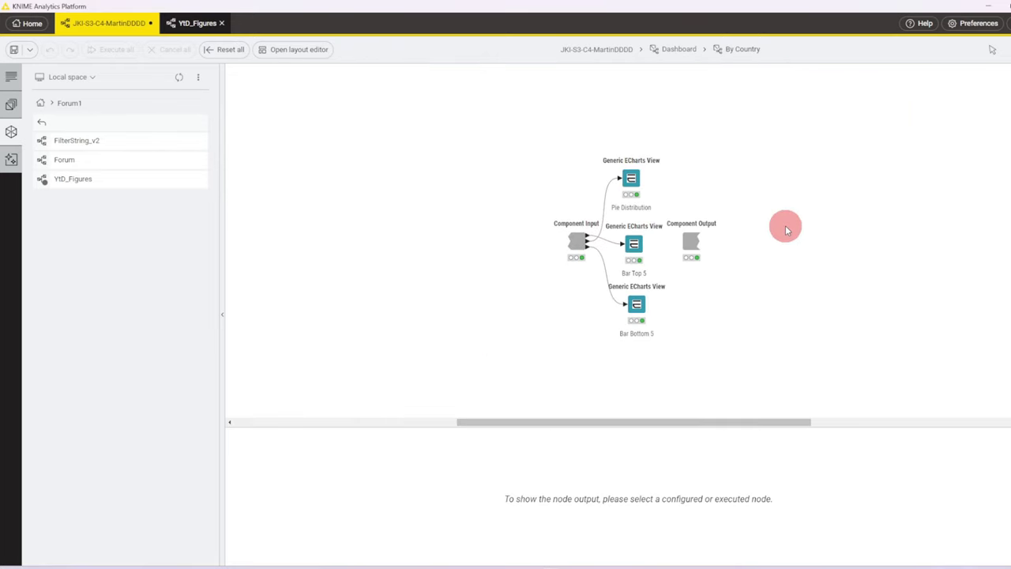
pyautogui.click(632, 178)
pyautogui.click(604, 150)
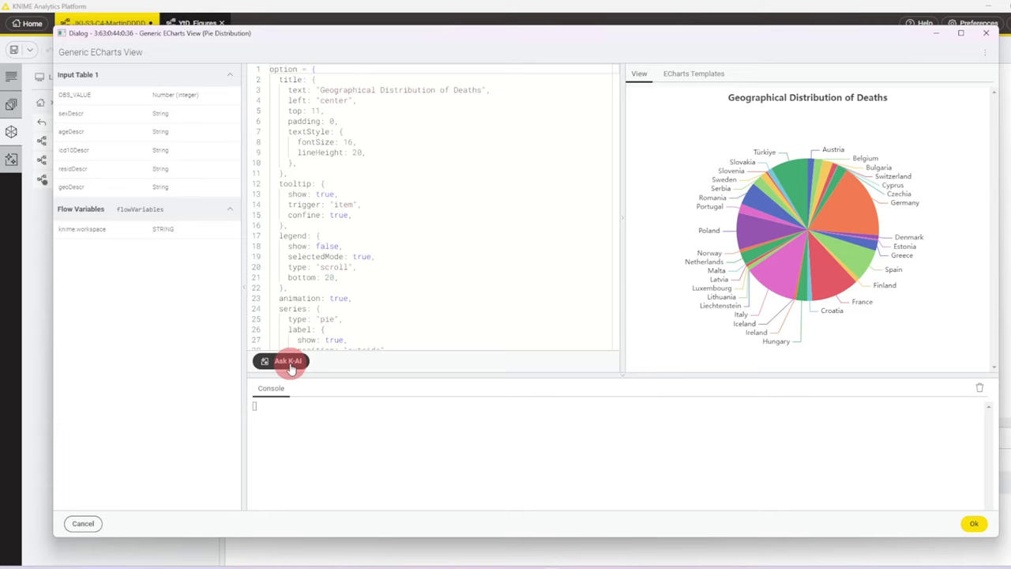
pyautogui.click(695, 73)
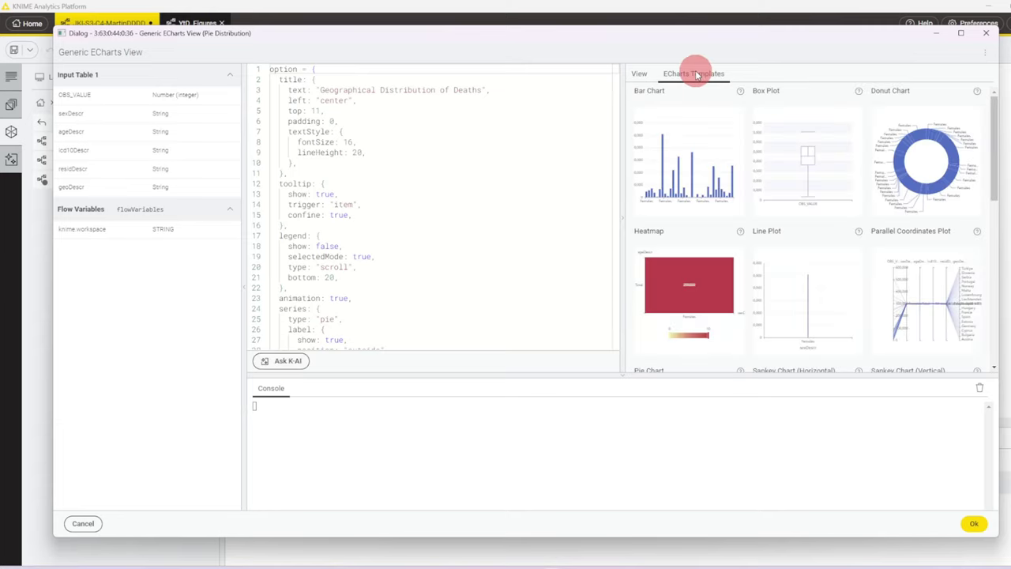
pyautogui.moveTo(993, 106)
pyautogui.mouseDown()
pyautogui.moveTo(1001, 226)
pyautogui.moveTo(997, 107)
pyautogui.mouseUp()
pyautogui.click(444, 240)
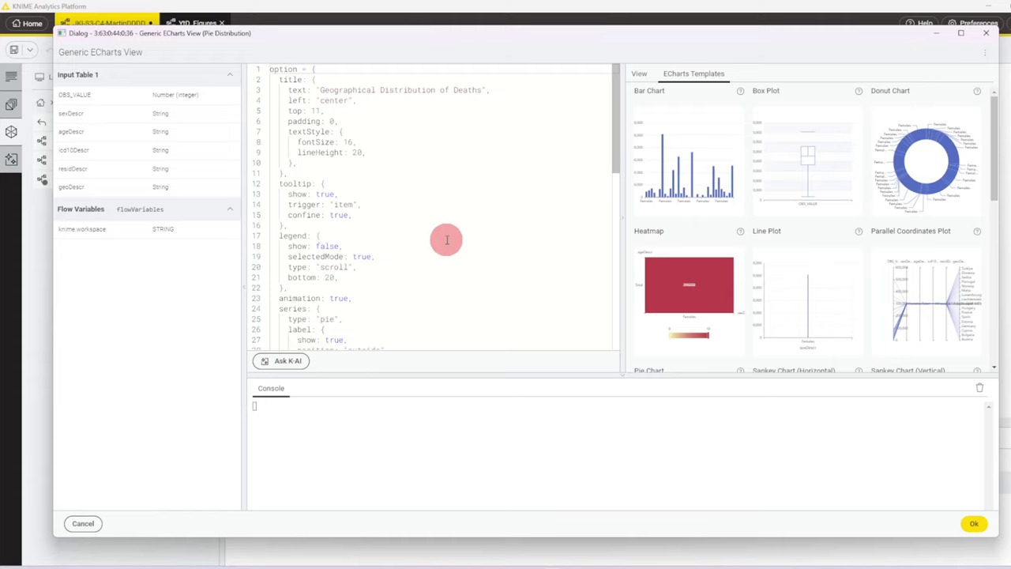
# Close the ECharts settings and review the By Country view layout without changes
pyautogui.click(975, 524)
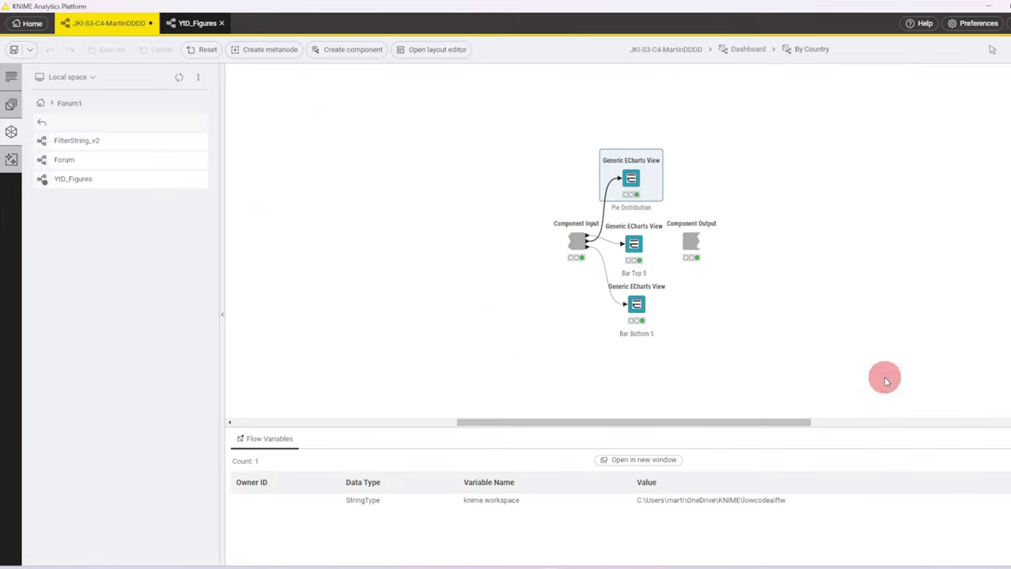
pyautogui.click(438, 52)
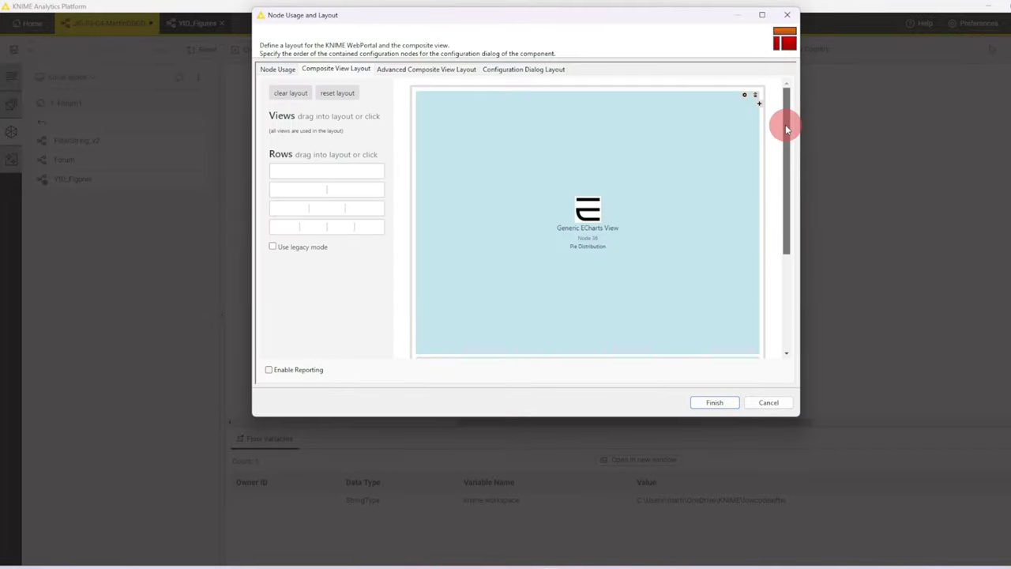
pyautogui.moveTo(786, 127)
pyautogui.mouseDown()
pyautogui.moveTo(787, 241)
pyautogui.moveTo(794, 132)
pyautogui.mouseUp()
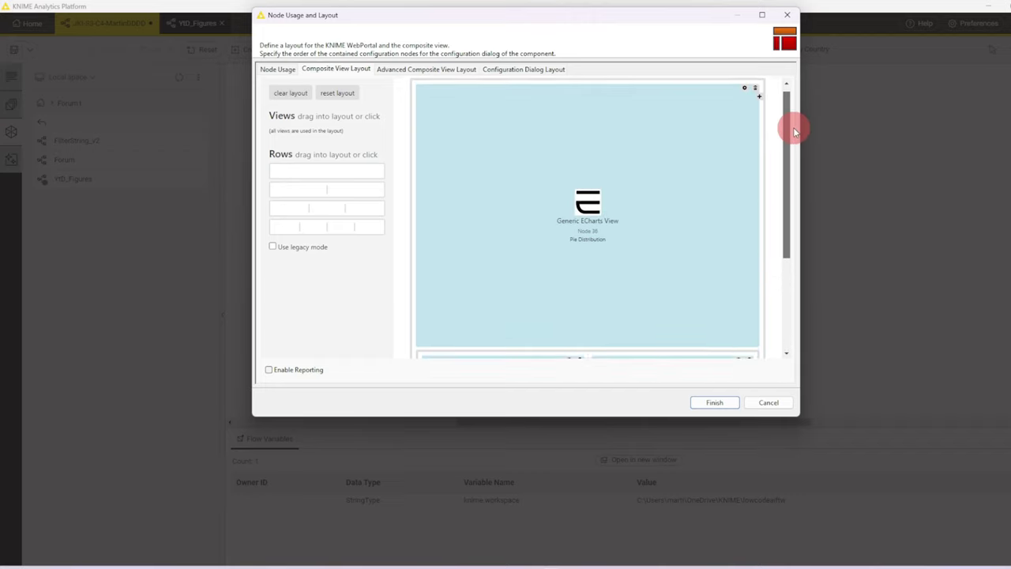
pyautogui.click(787, 15)
# Return to the Dashboard workflow and review its Map, EU Total and By Country layout
pyautogui.click(744, 49)
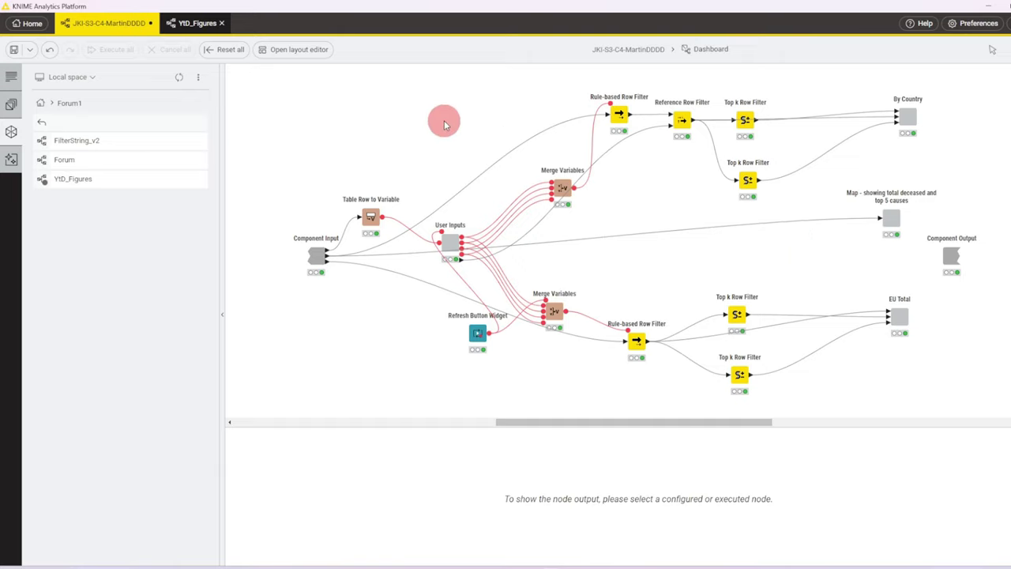
pyautogui.click(298, 51)
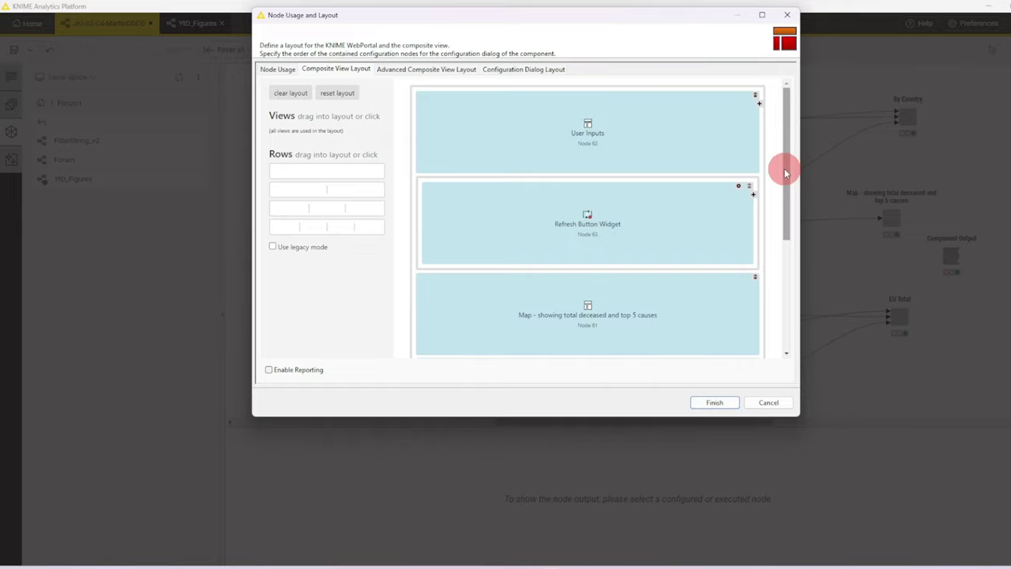
pyautogui.moveTo(786, 169); pyautogui.dragTo(803, 281)
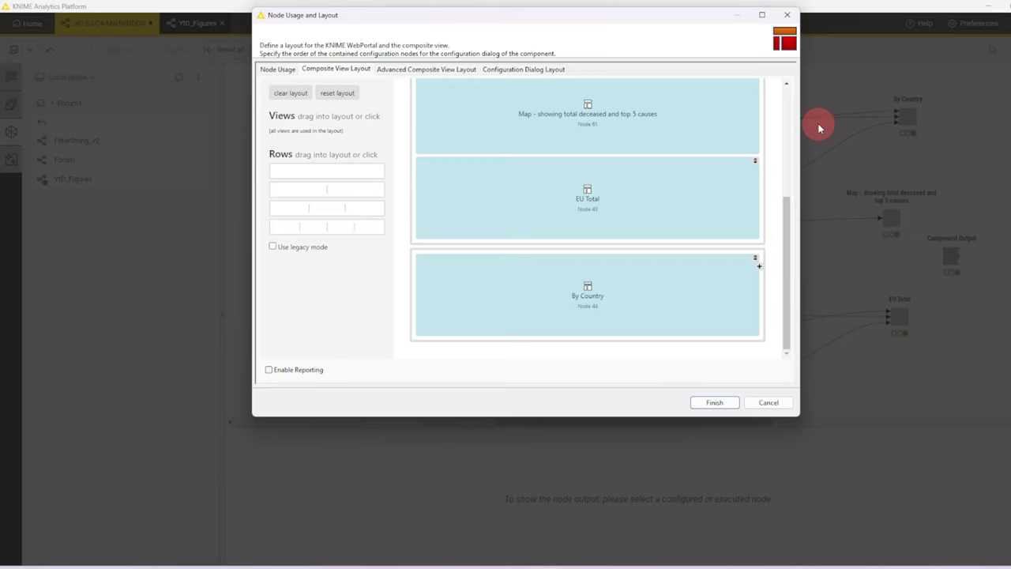
pyautogui.click(787, 14)
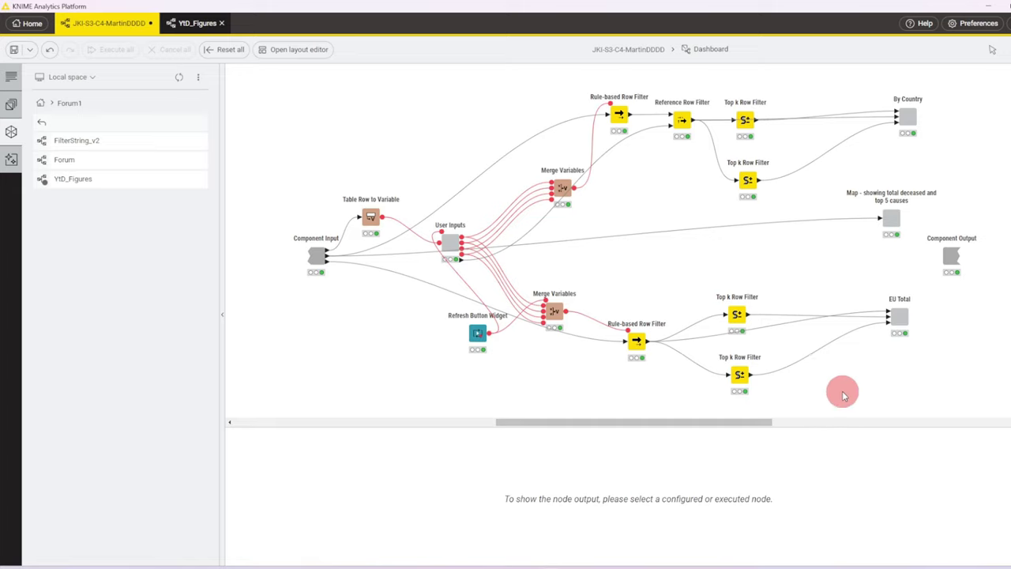
# Review the lower Rule-based Row Filter's rule and close it unchanged
pyautogui.click(637, 346)
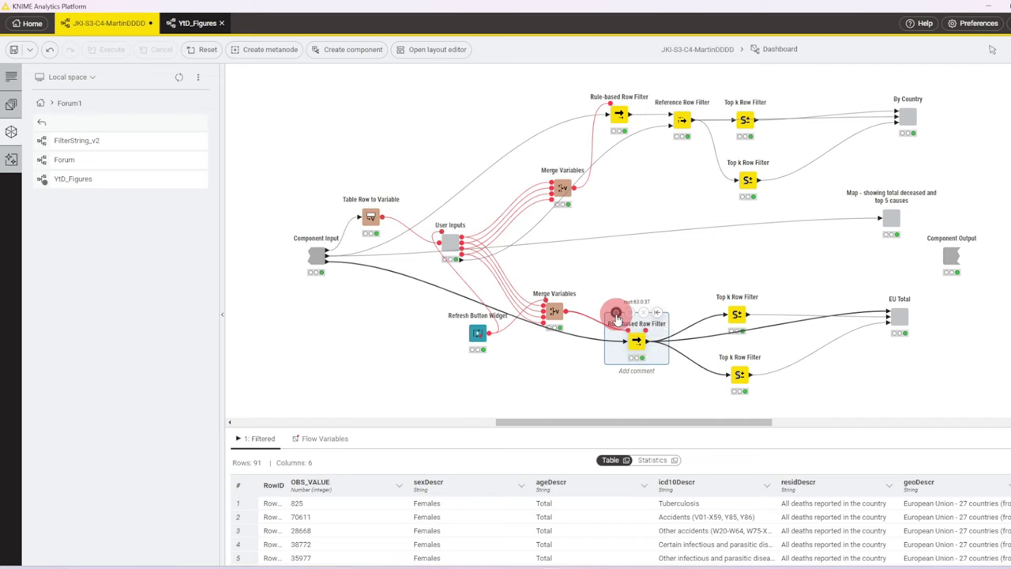
pyautogui.click(617, 314)
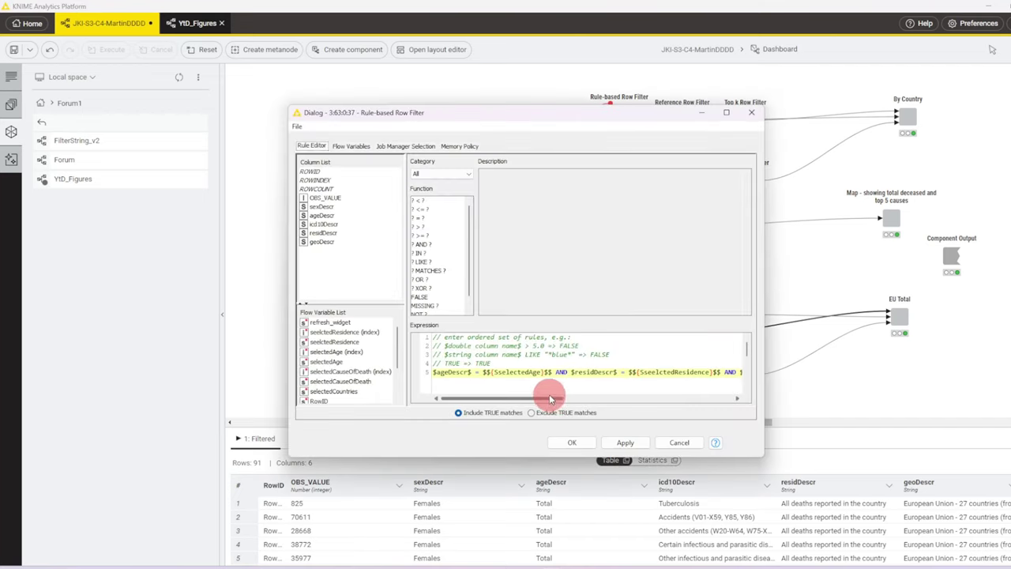
pyautogui.moveTo(549, 398); pyautogui.dragTo(675, 404)
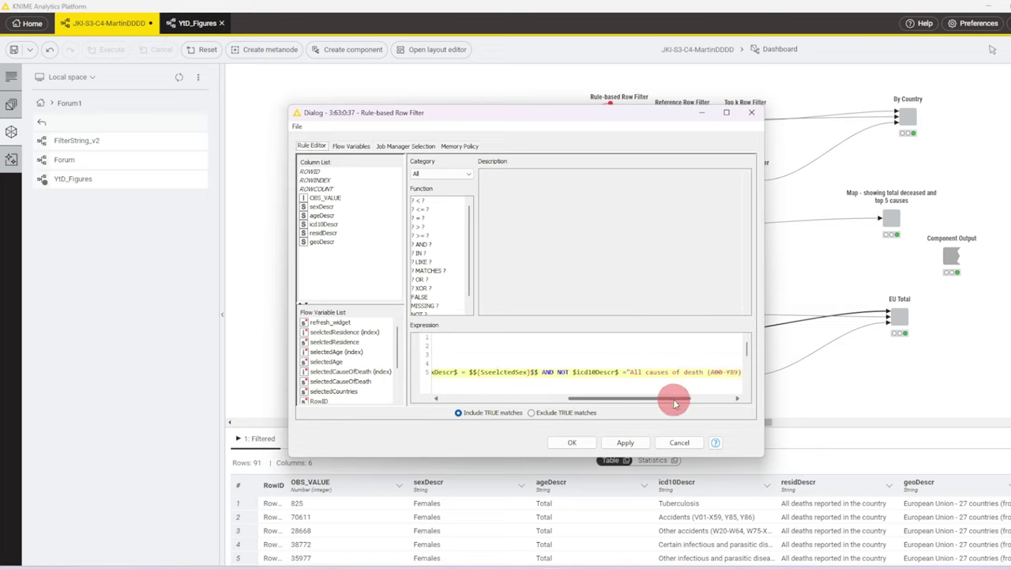
pyautogui.click(801, 283)
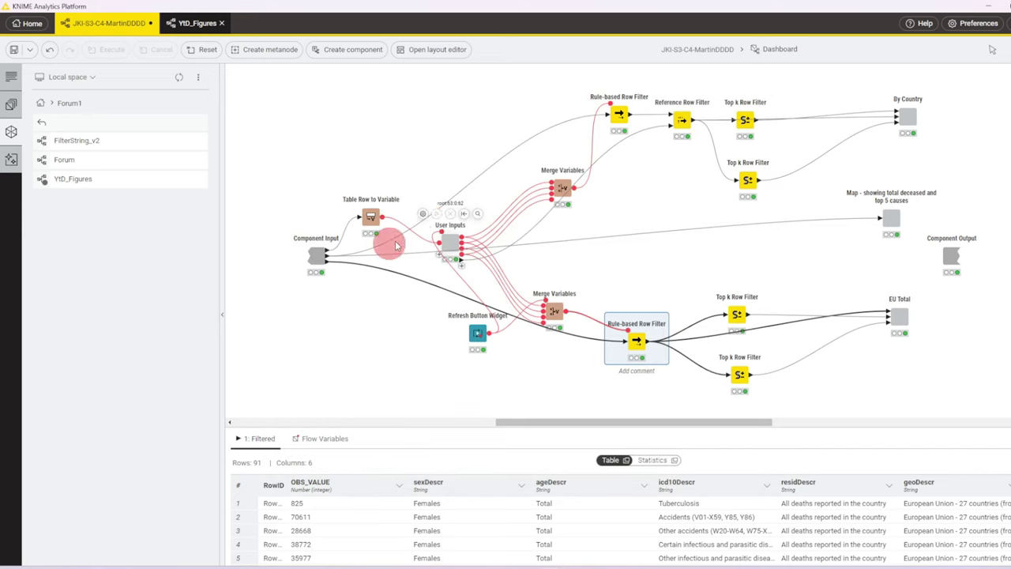
# Check the second component input table, then open the Map component's interactive view
pyautogui.click(315, 256)
pyautogui.click(422, 440)
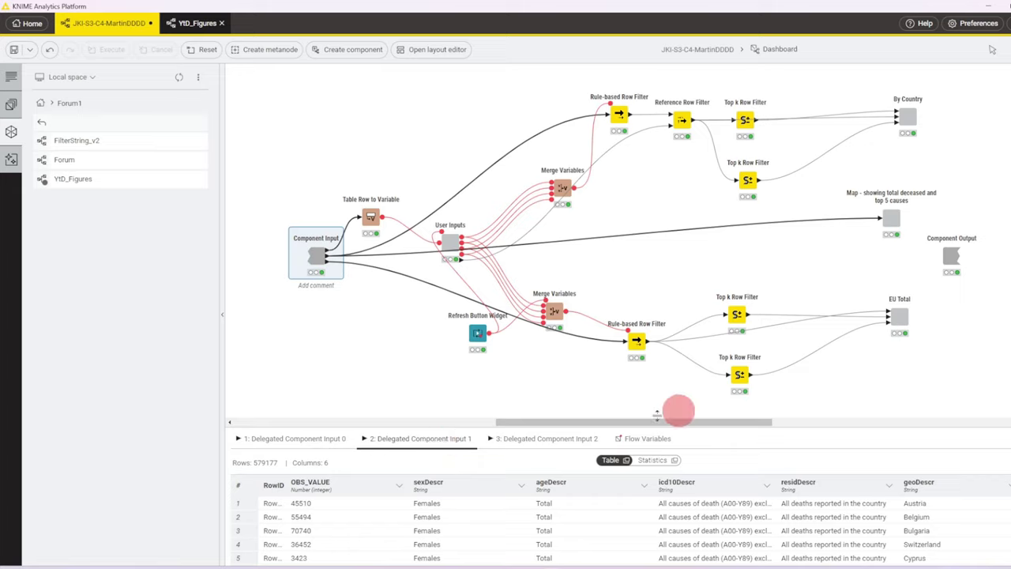
pyautogui.click(899, 215)
pyautogui.click(919, 184)
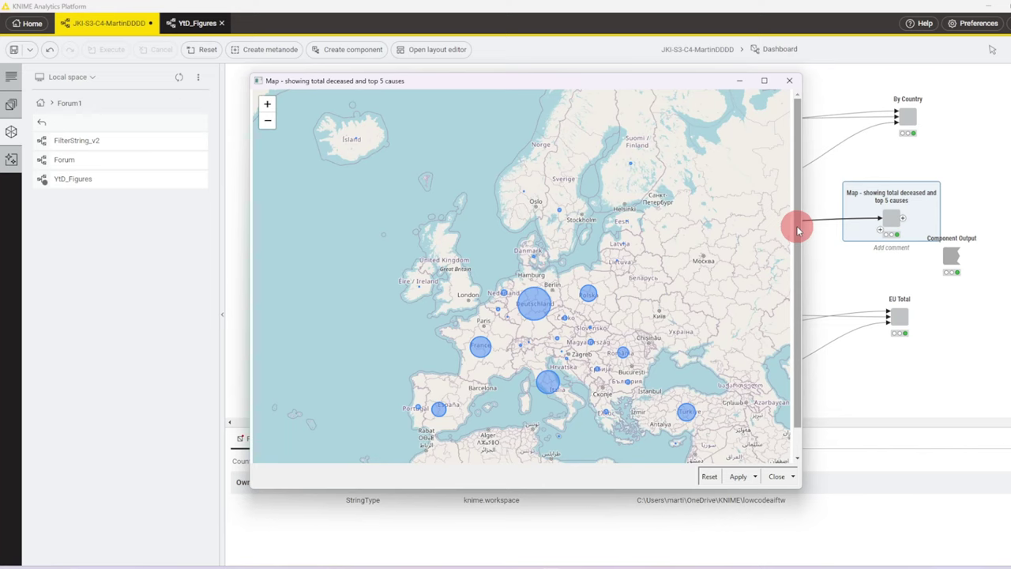
# Check Germany's 1026046-death bubble in the maximized map view, then close the view
pyautogui.moveTo(541, 315)
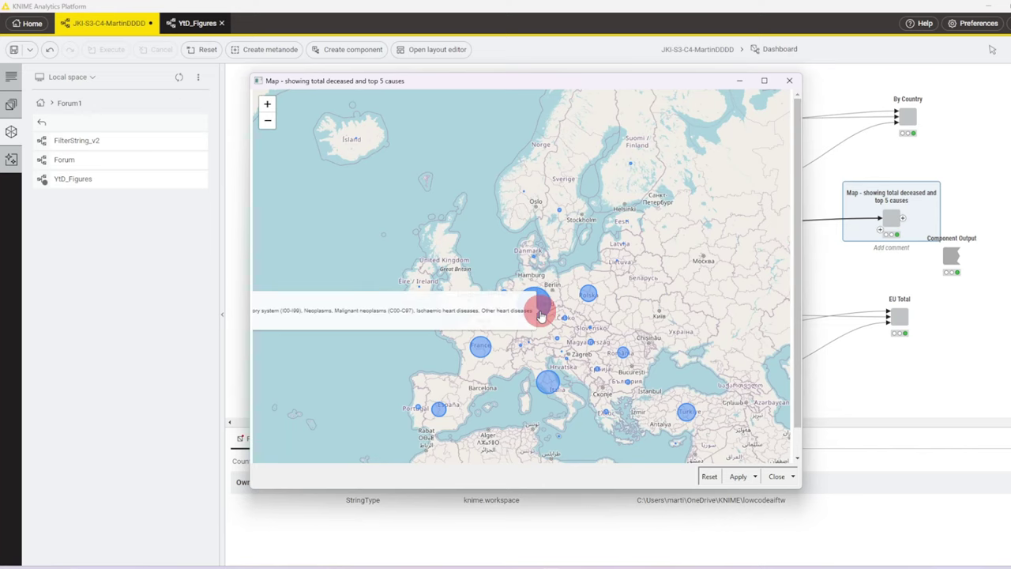
pyautogui.click(764, 81)
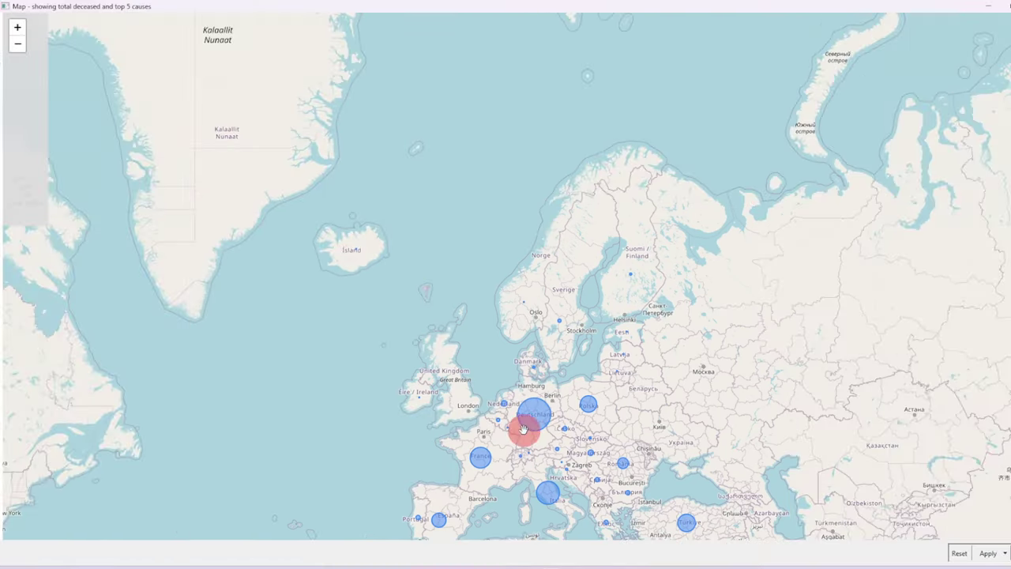
pyautogui.moveTo(542, 411)
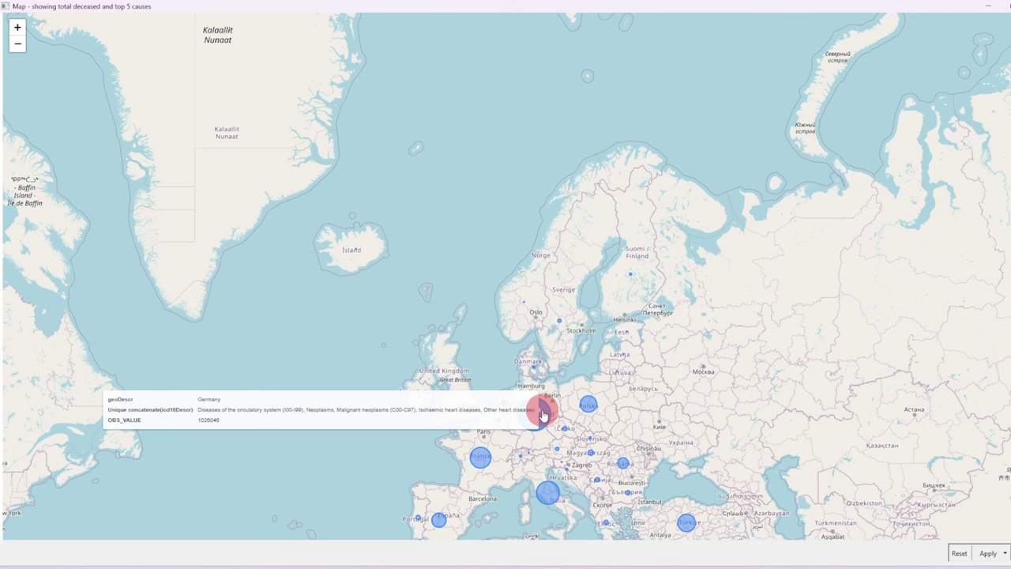
pyautogui.click(1004, 6)
pyautogui.rightClick(893, 224)
# Open the map component's inner workflow and review the upper filter's all-causes rule (33 rows)
pyautogui.moveTo(917, 397)
pyautogui.click(797, 398)
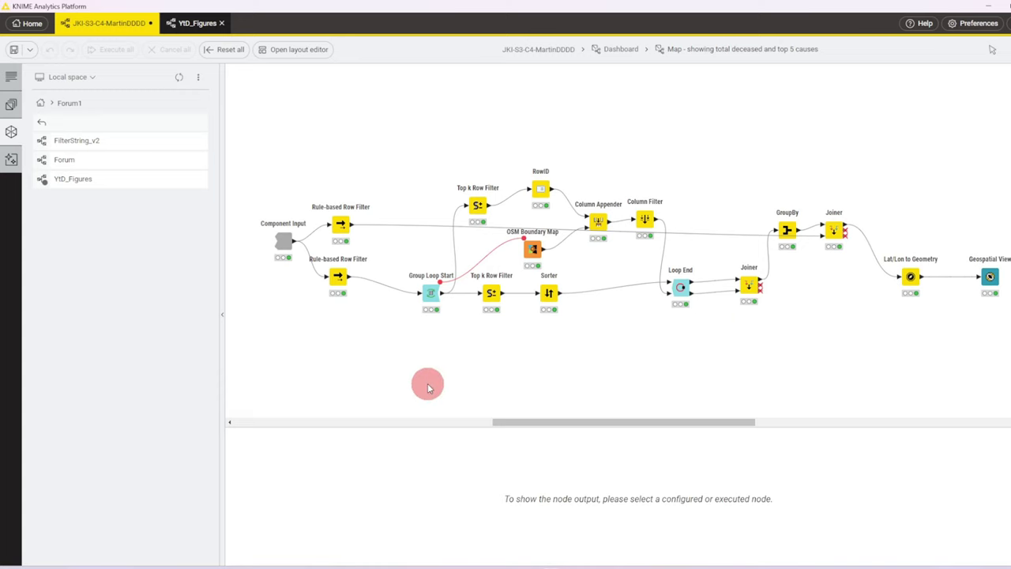
pyautogui.click(342, 225)
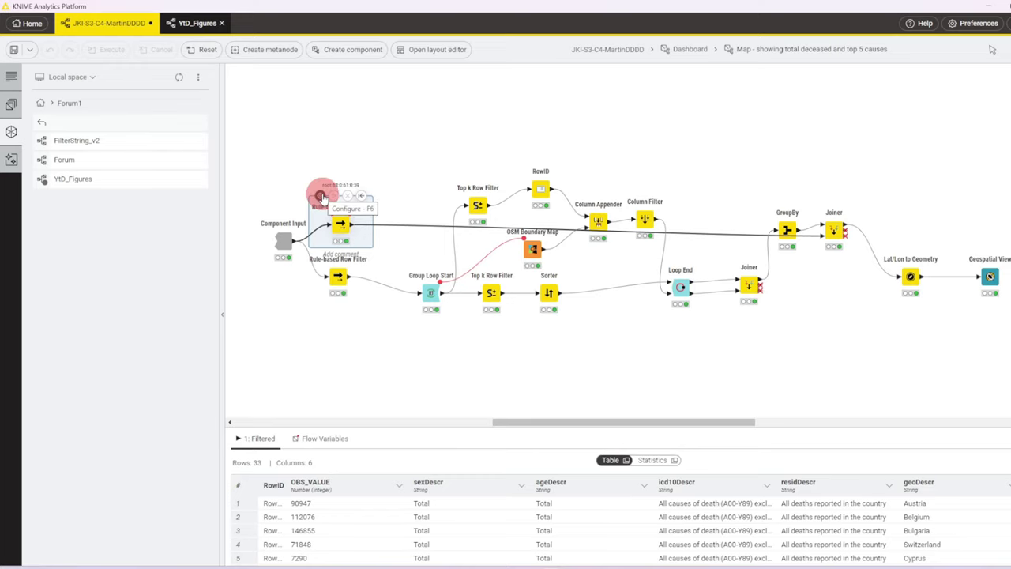
pyautogui.click(321, 196)
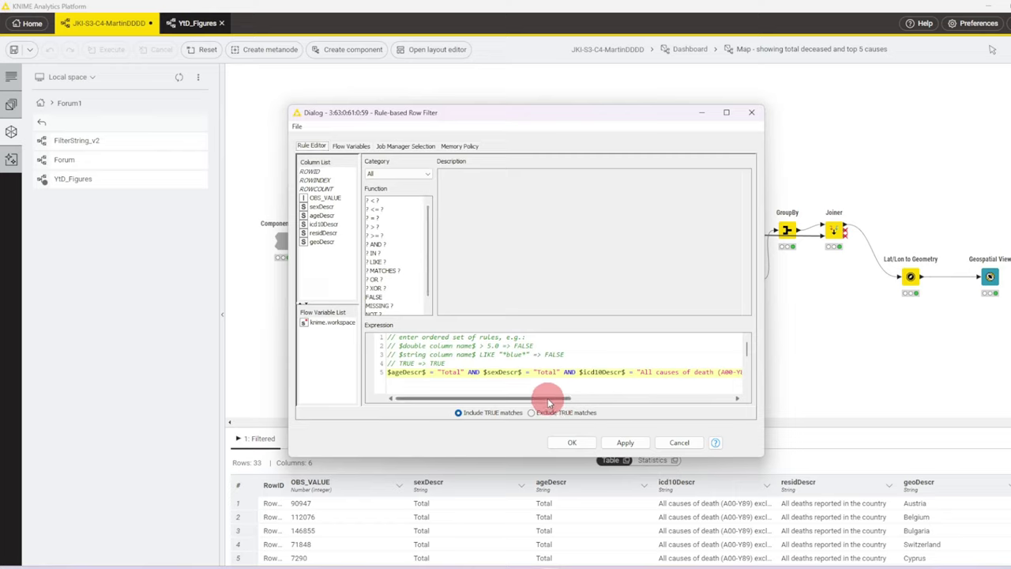
pyautogui.moveTo(550, 401); pyautogui.dragTo(721, 403)
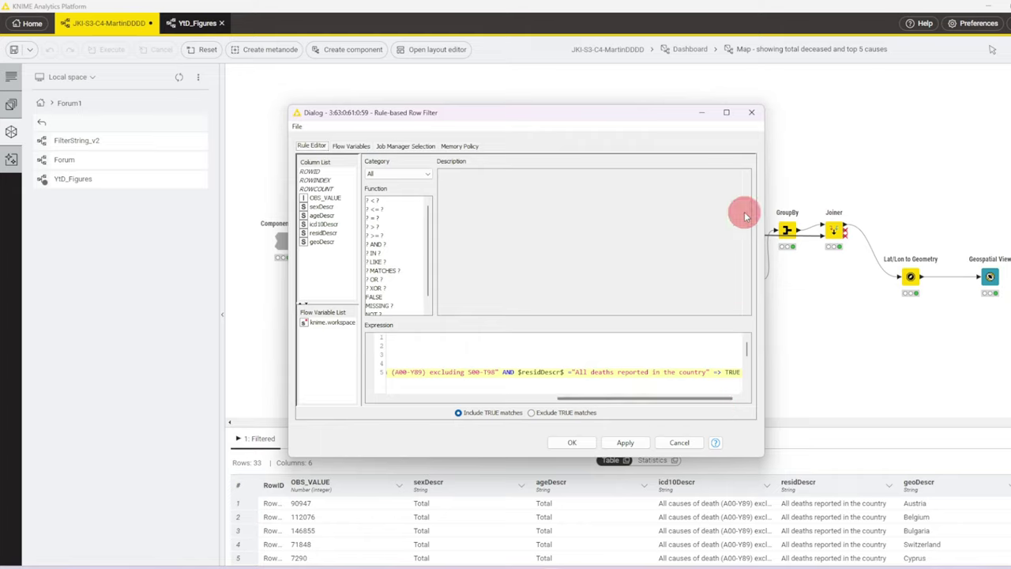
pyautogui.click(753, 113)
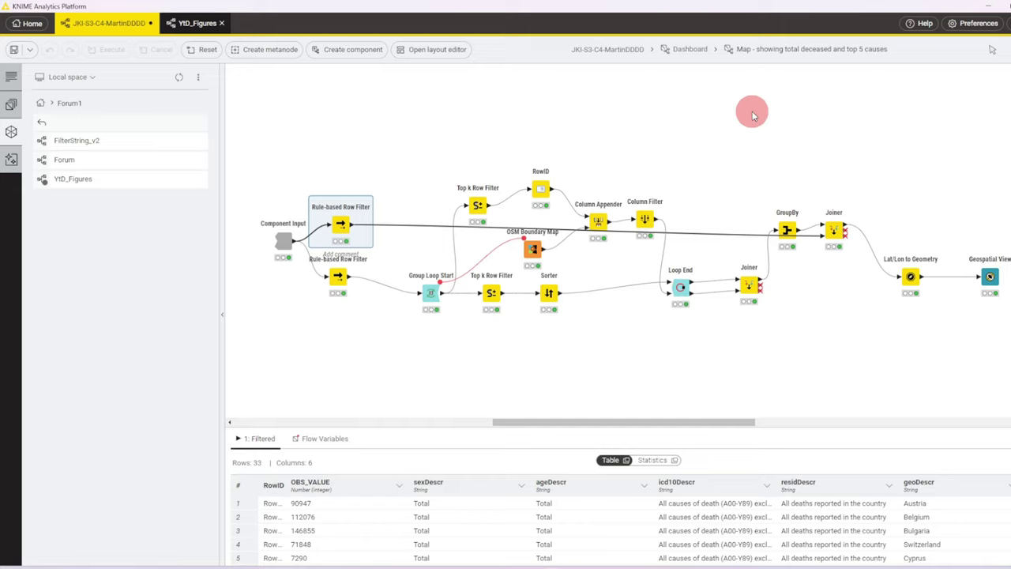
pyautogui.click(337, 276)
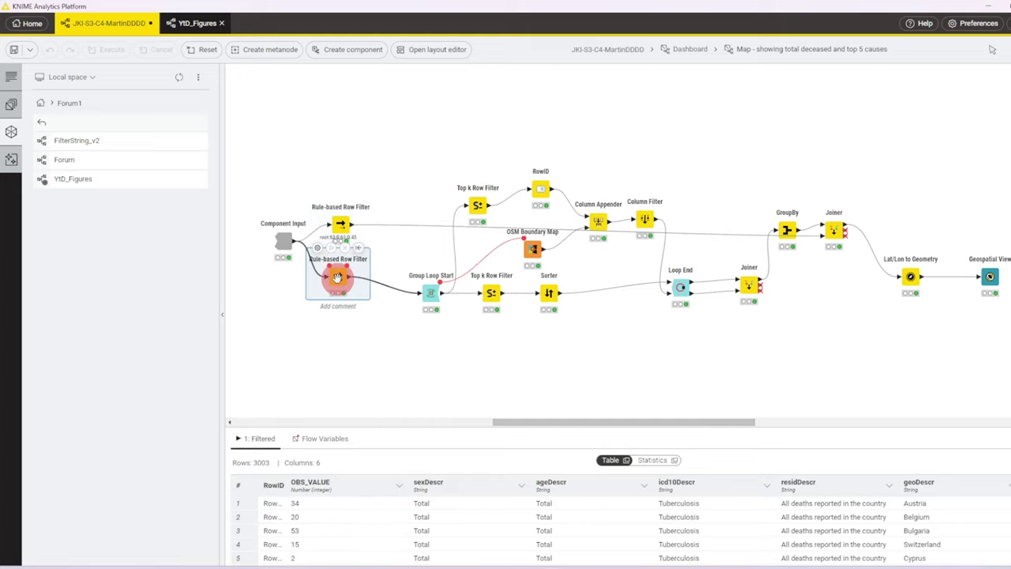
pyautogui.doubleClick(338, 276)
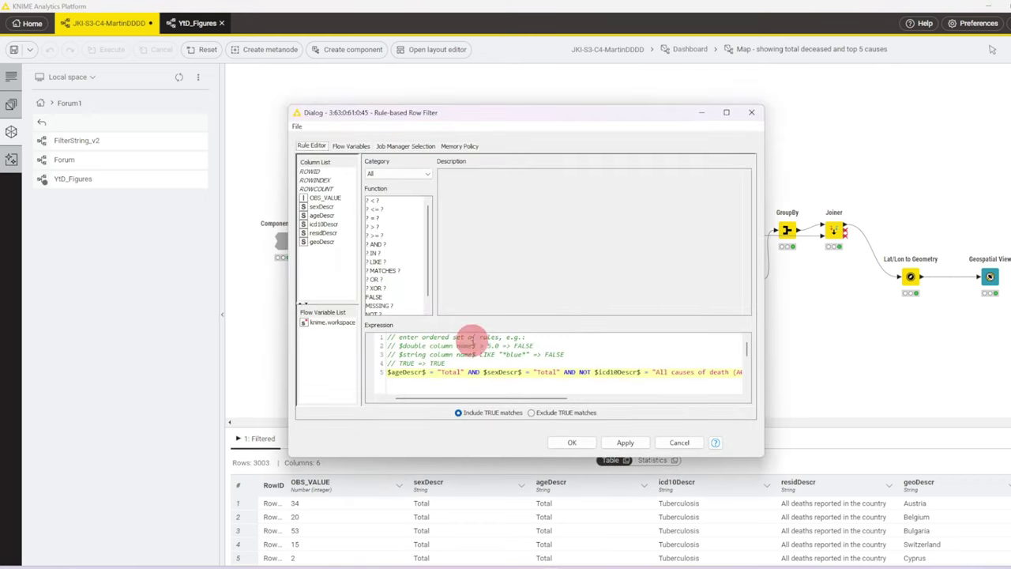
pyautogui.click(573, 442)
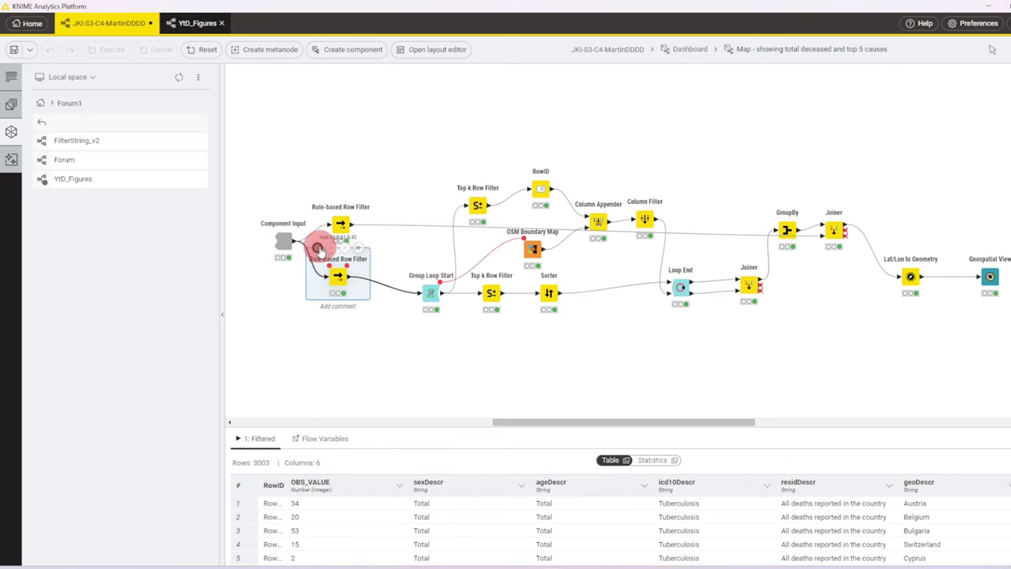
pyautogui.doubleClick(318, 250)
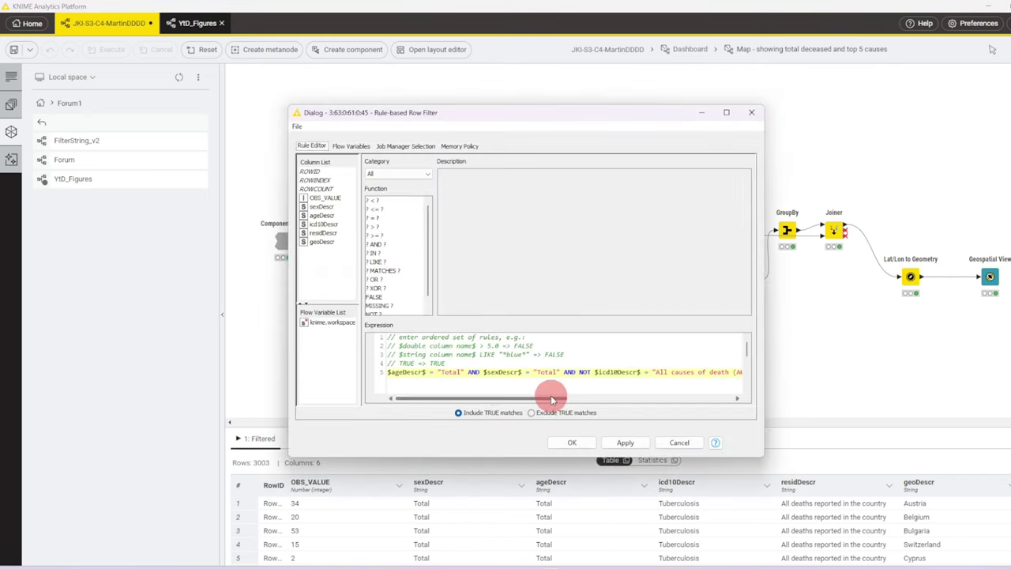
pyautogui.moveTo(551, 398); pyautogui.dragTo(620, 410)
pyautogui.click(497, 369)
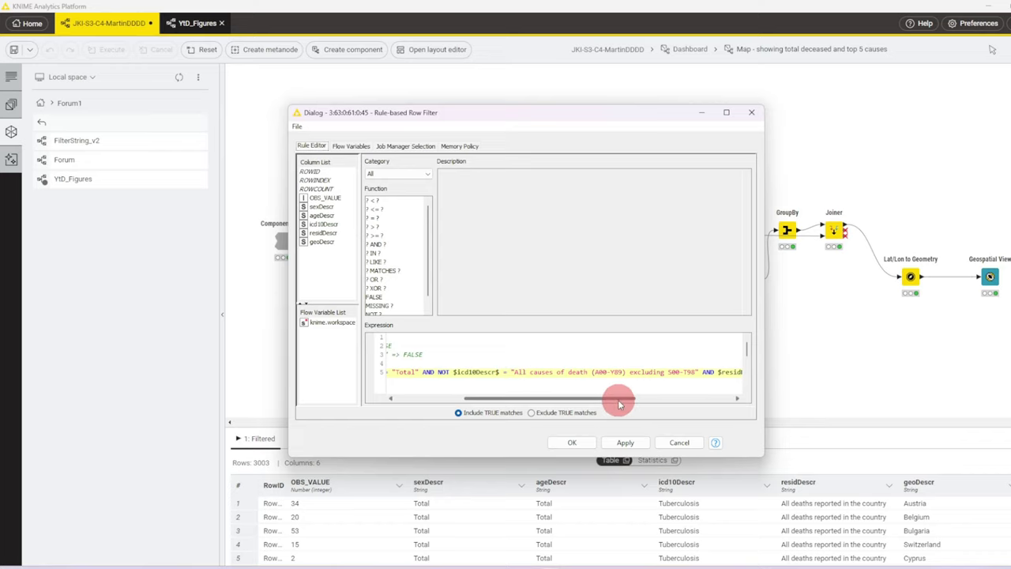
pyautogui.click(756, 115)
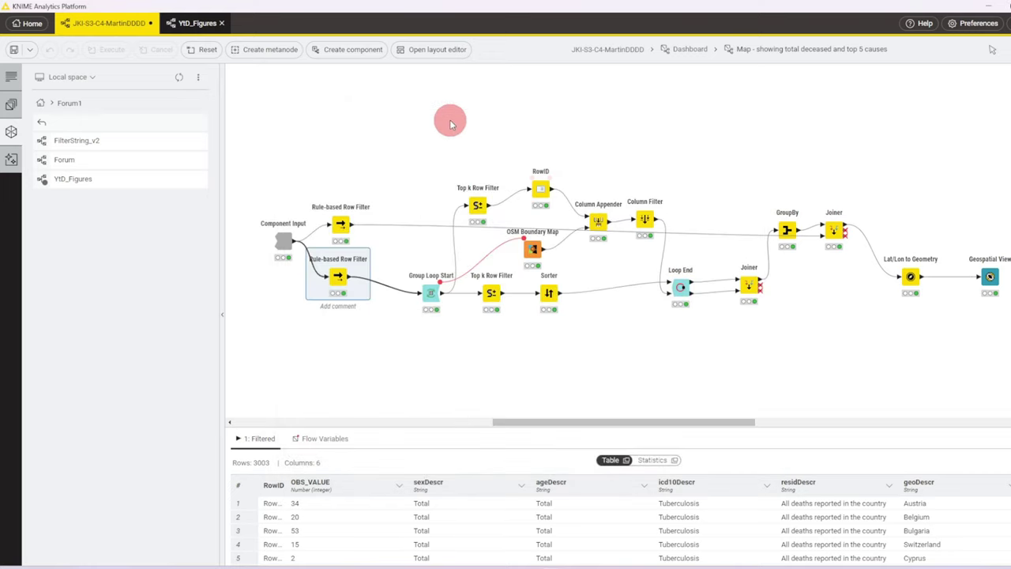
pyautogui.click(340, 224)
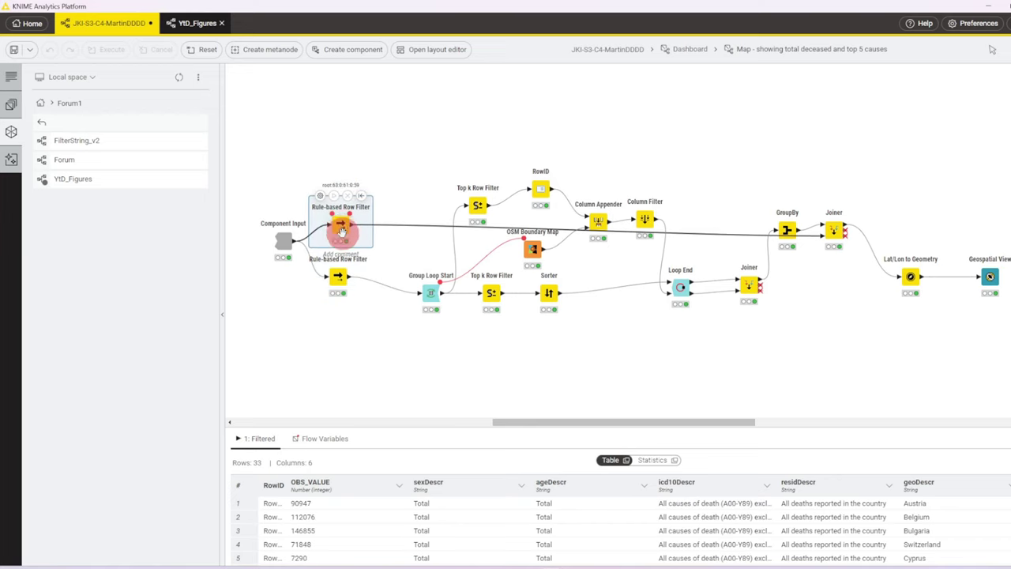
pyautogui.click(338, 276)
pyautogui.click(432, 294)
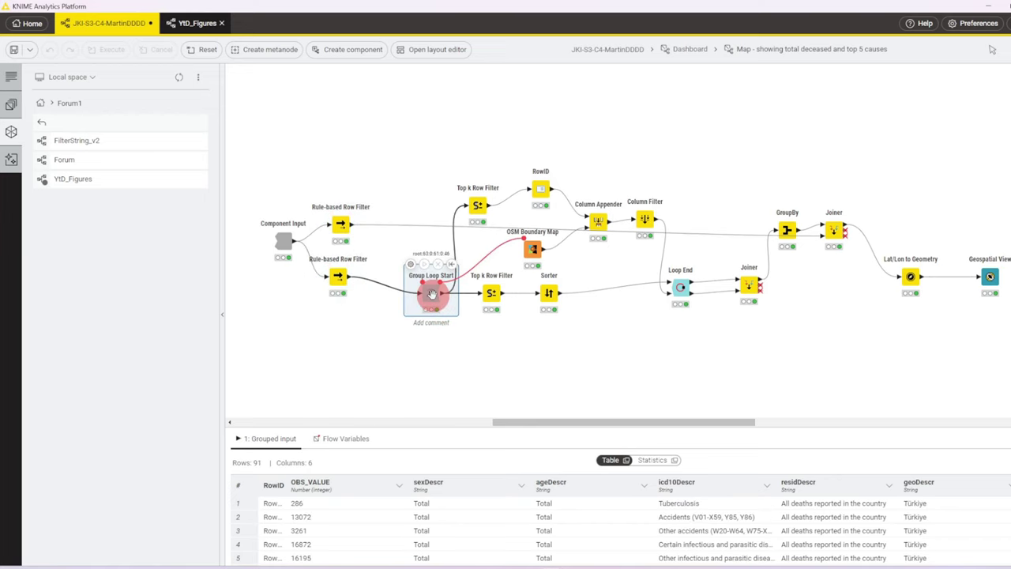
pyautogui.doubleClick(432, 294)
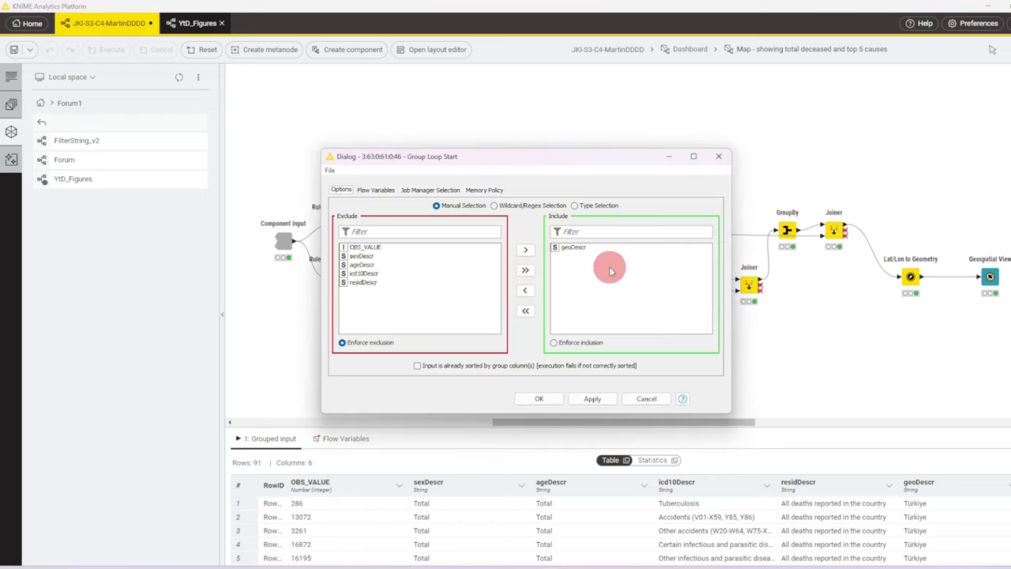
pyautogui.click(719, 156)
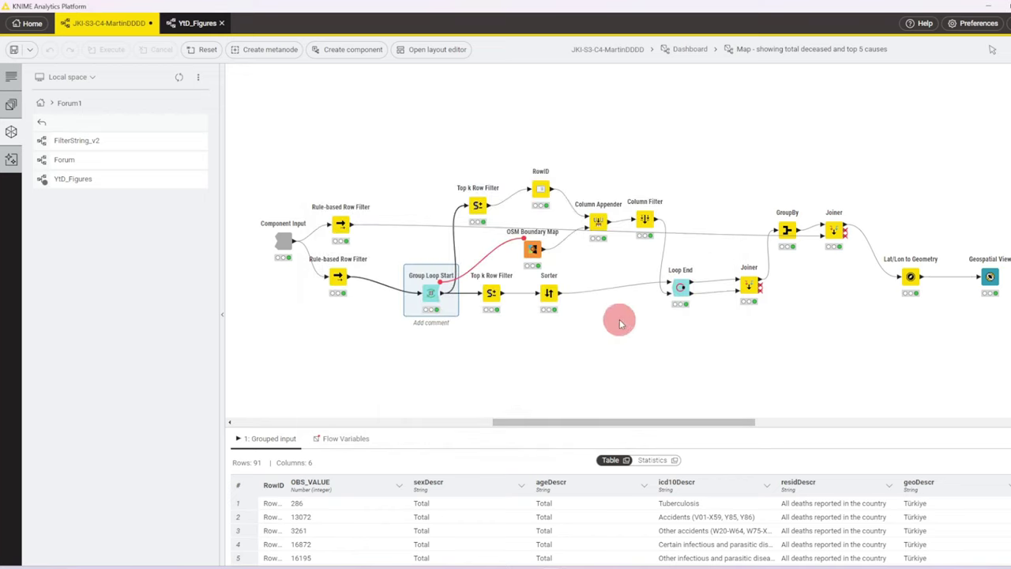
pyautogui.click(492, 294)
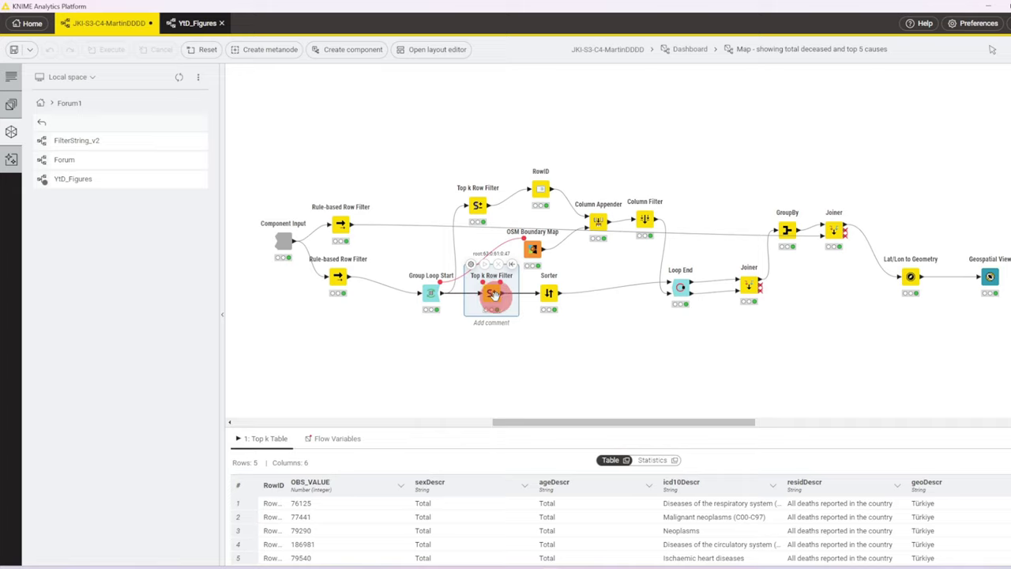
pyautogui.click(471, 264)
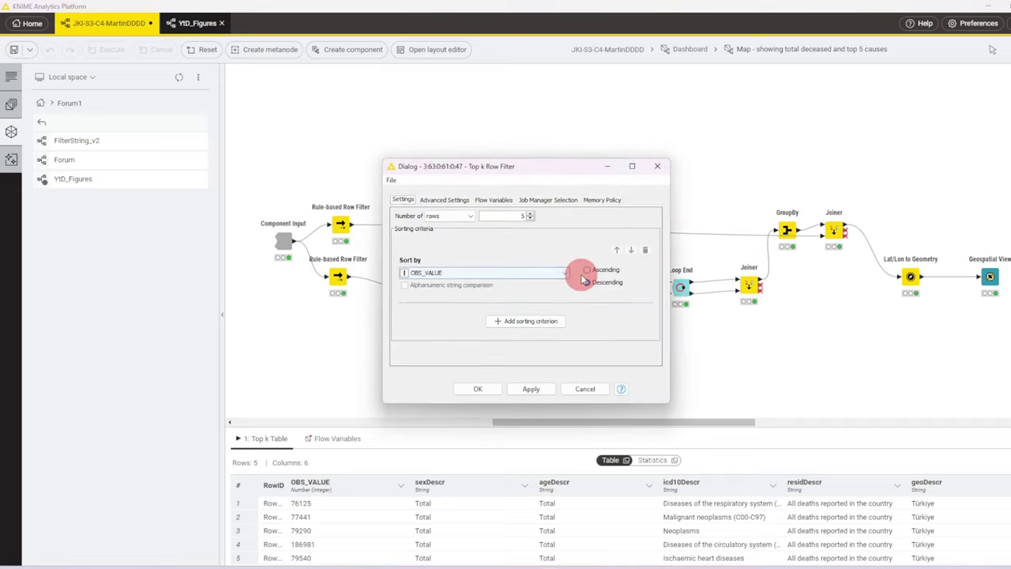
pyautogui.click(658, 166)
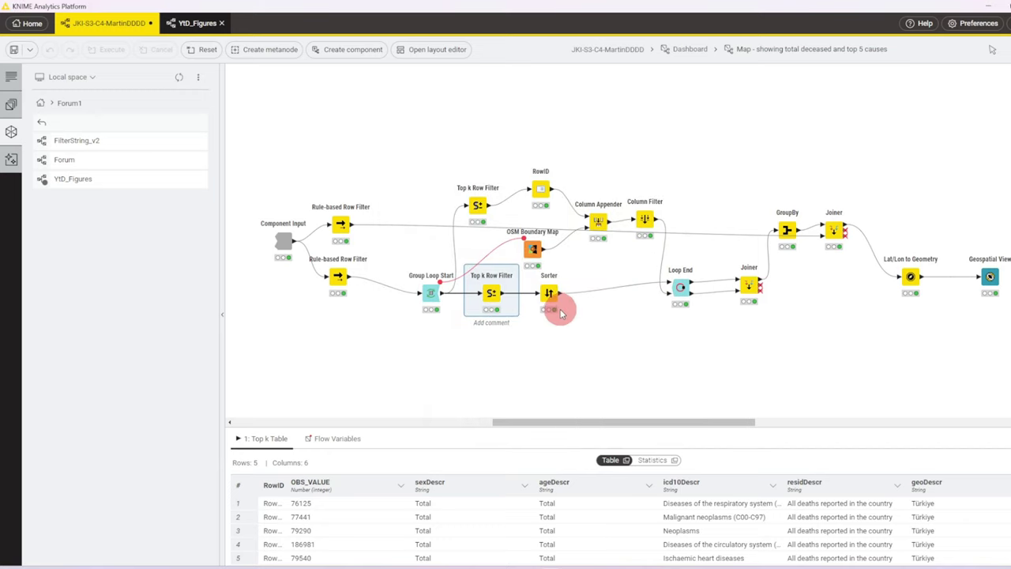
pyautogui.click(549, 291)
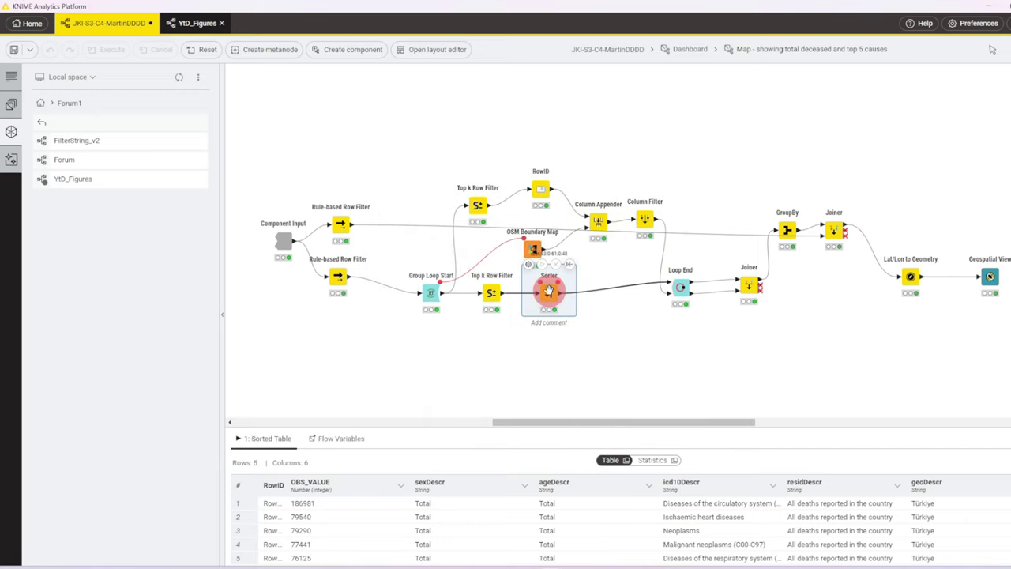
pyautogui.click(682, 289)
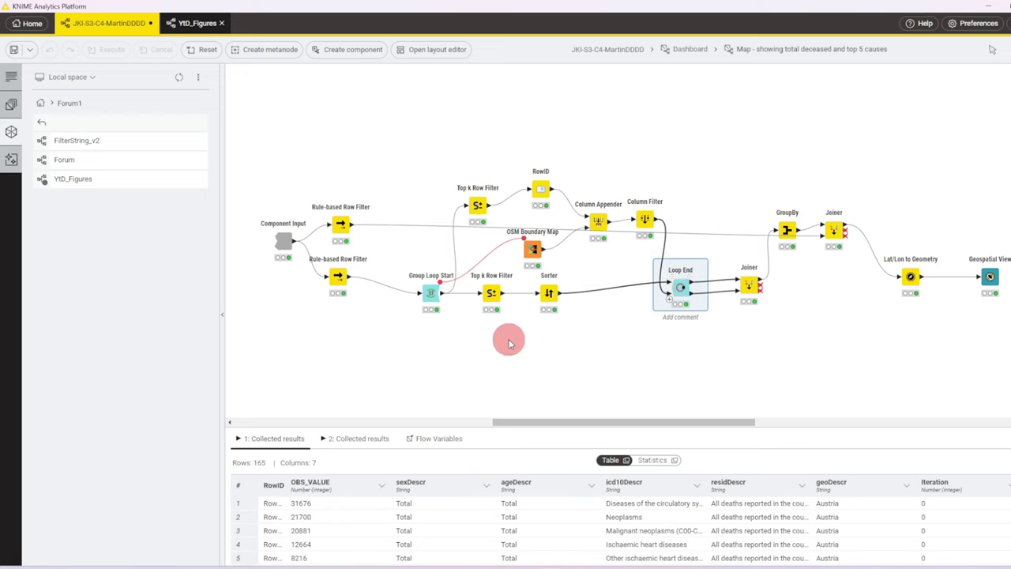
# Show the outputs of the upper Top k filter, RowID and Group Loop Start nodes
pyautogui.moveTo(429, 299)
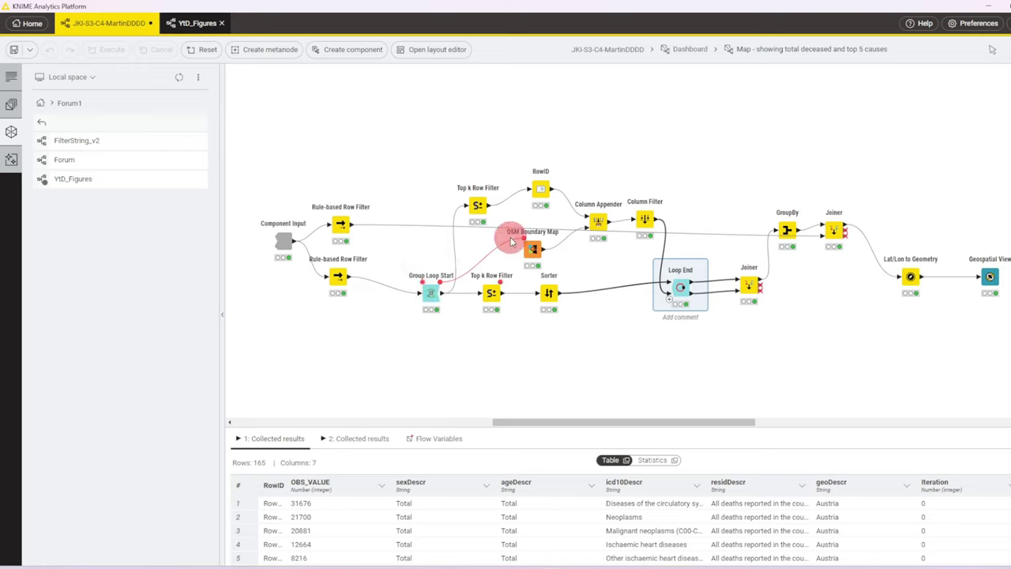
pyautogui.click(478, 206)
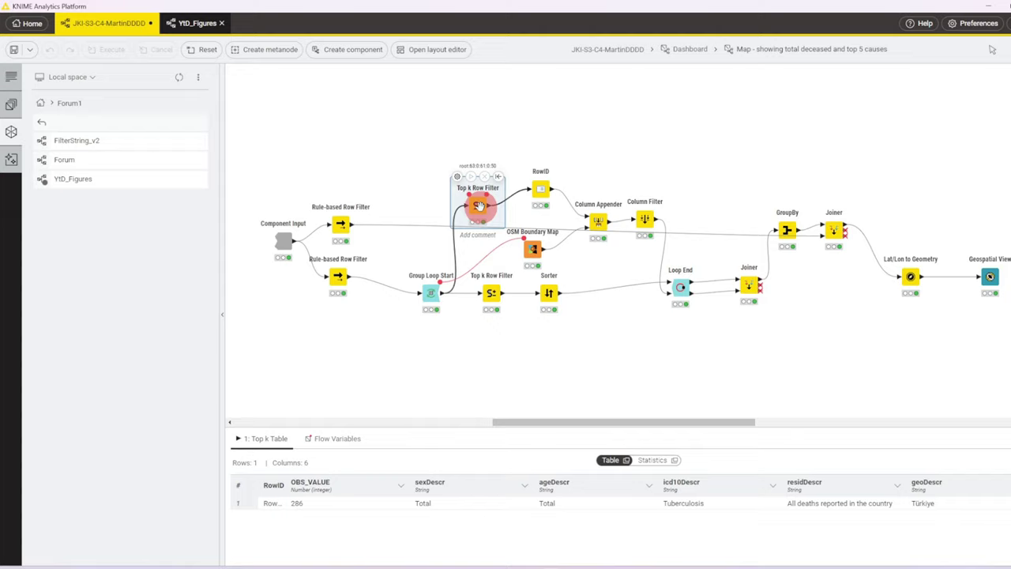
pyautogui.click(539, 190)
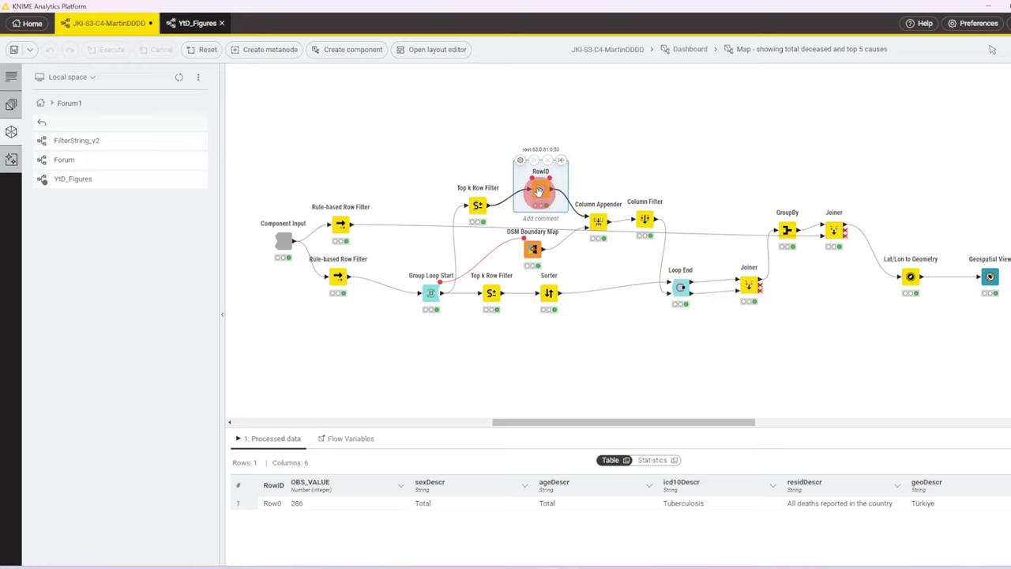
pyautogui.click(430, 292)
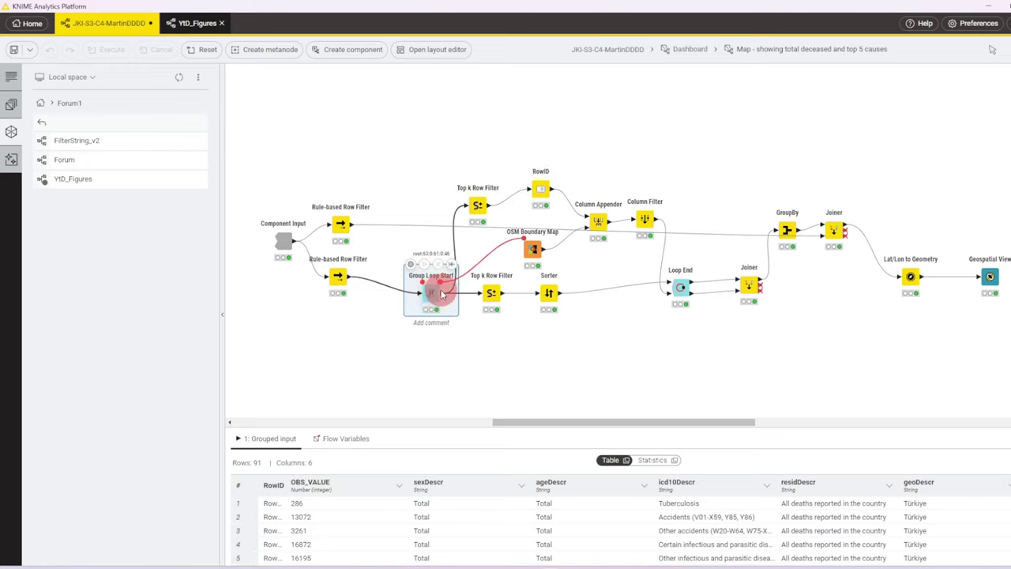
# Check the loop's flow variables and the OSM Boundary Map's 1-row, 17-column GeoBoundary output
pyautogui.click(366, 439)
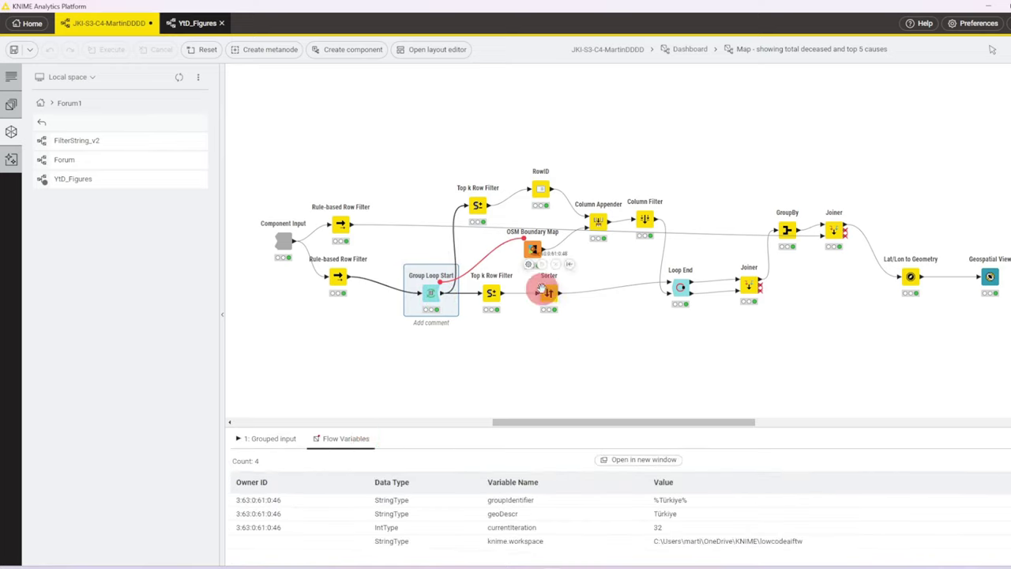
pyautogui.click(535, 247)
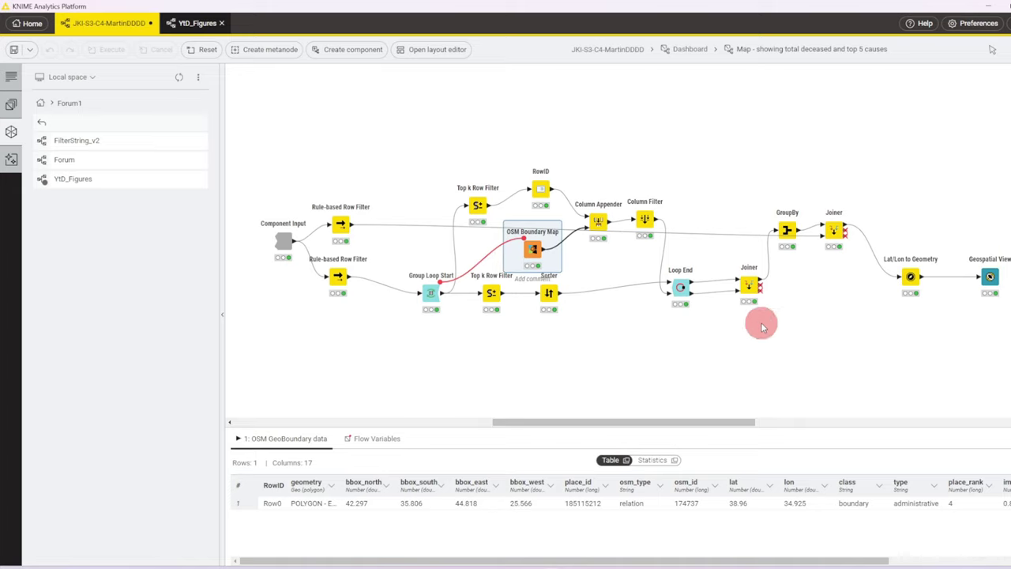
pyautogui.moveTo(988, 269)
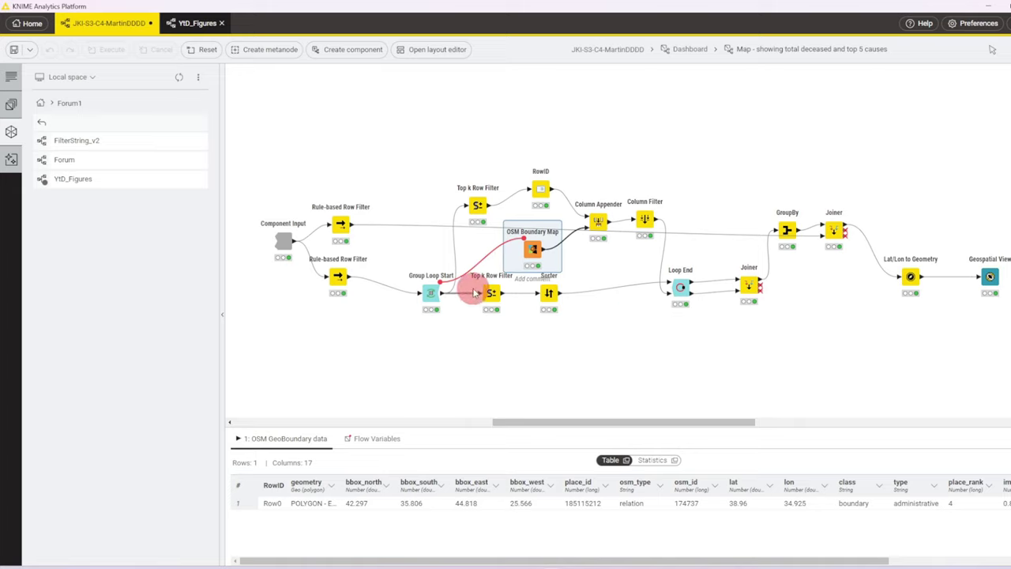
pyautogui.moveTo(534, 253)
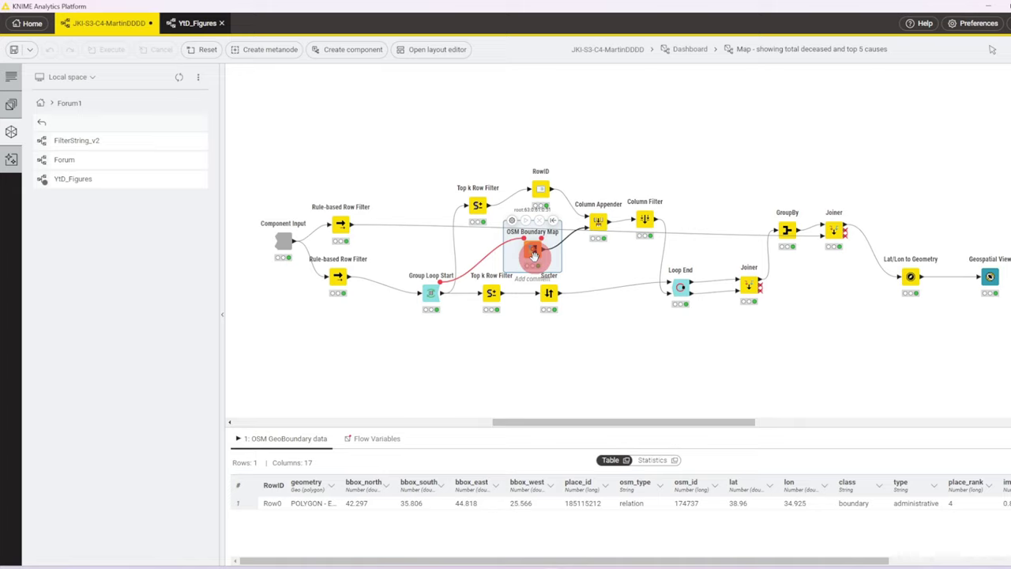
# Step through RowID, Column Appender and Column Filter, confirming only geometry is excluded (22 columns)
pyautogui.click(539, 187)
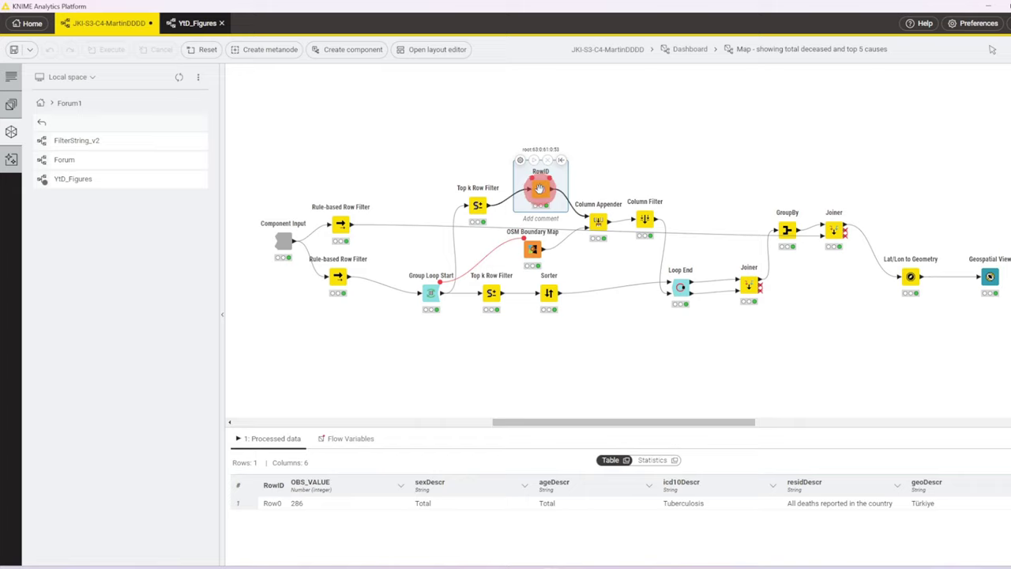
pyautogui.click(595, 219)
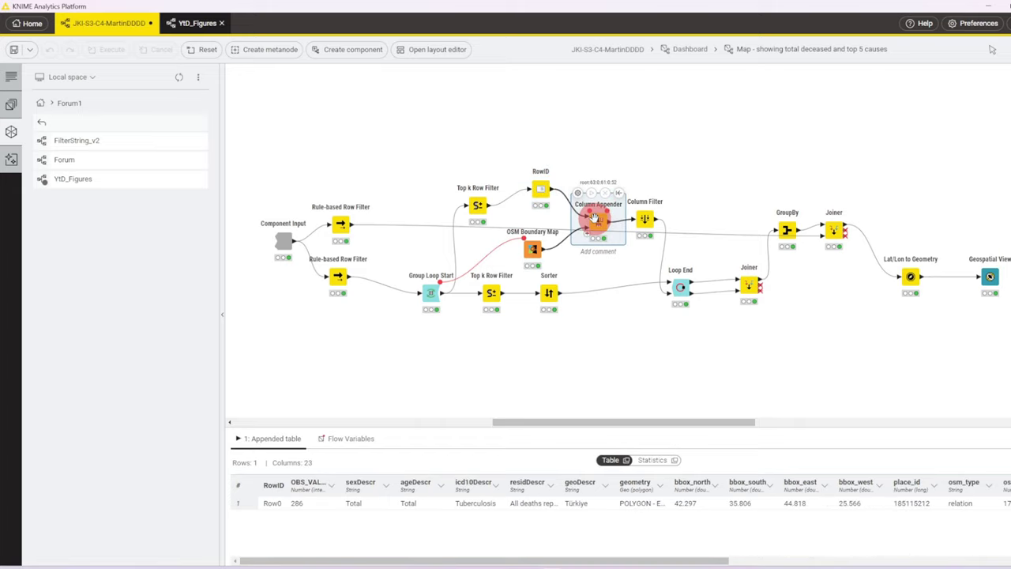
pyautogui.click(647, 219)
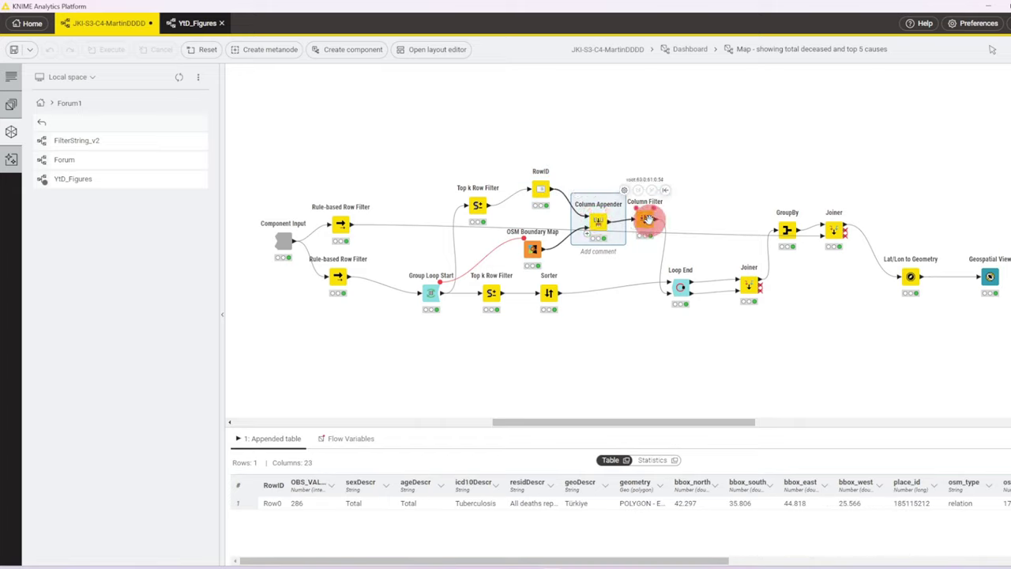
pyautogui.click(625, 190)
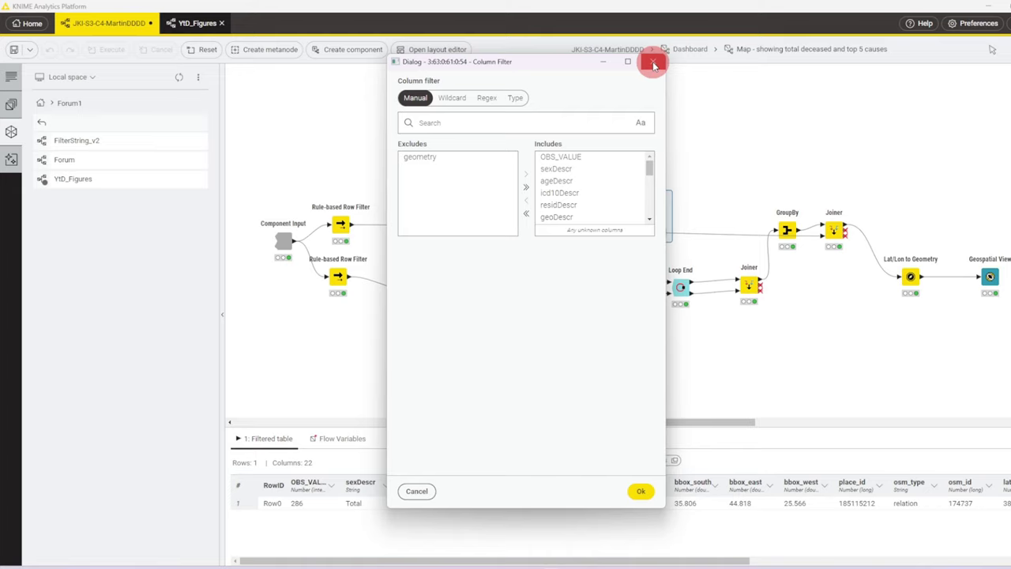
pyautogui.moveTo(650, 165); pyautogui.dragTo(651, 215)
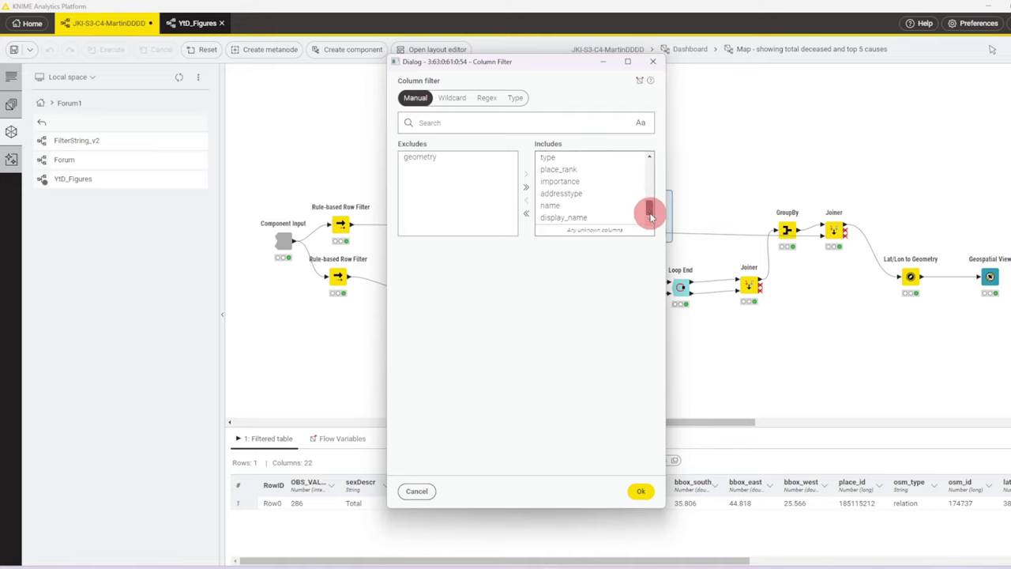
pyautogui.click(653, 61)
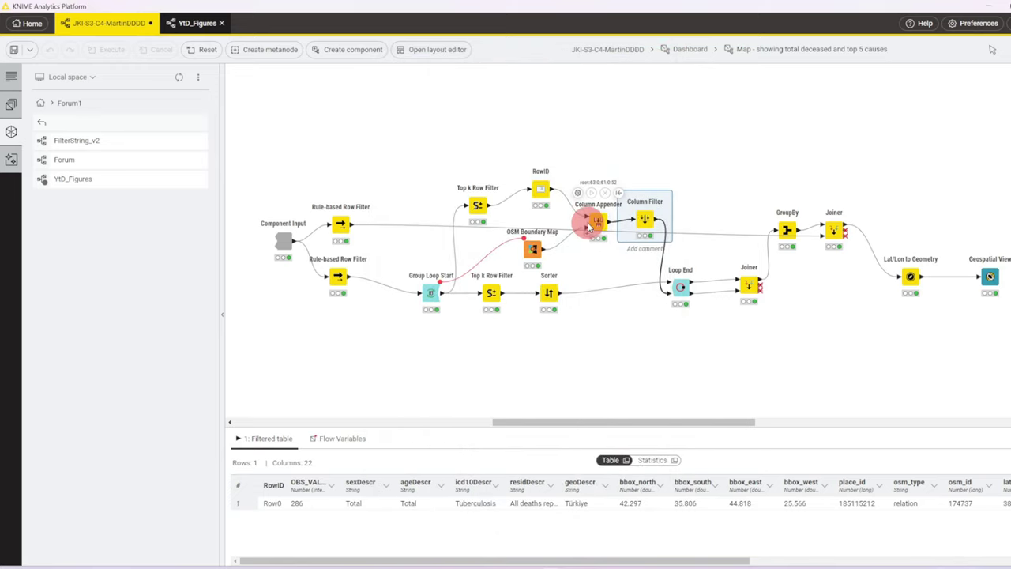
# Inspect the Loop End, Joiner and GroupBy outputs: 33 countries with concatenated causes and last lat/lon
pyautogui.click(682, 287)
pyautogui.click(363, 440)
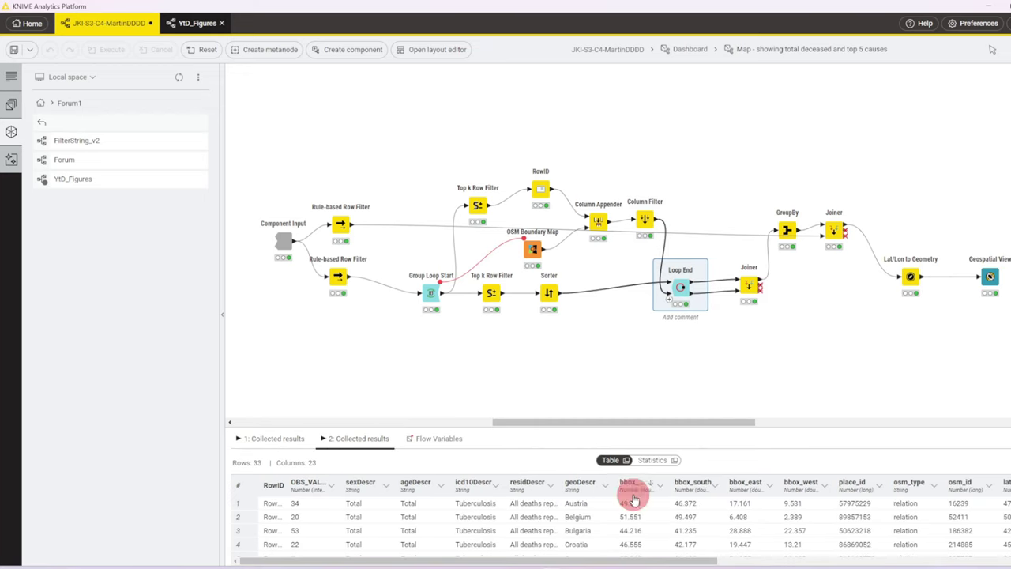
pyautogui.moveTo(667, 561); pyautogui.dragTo(932, 562)
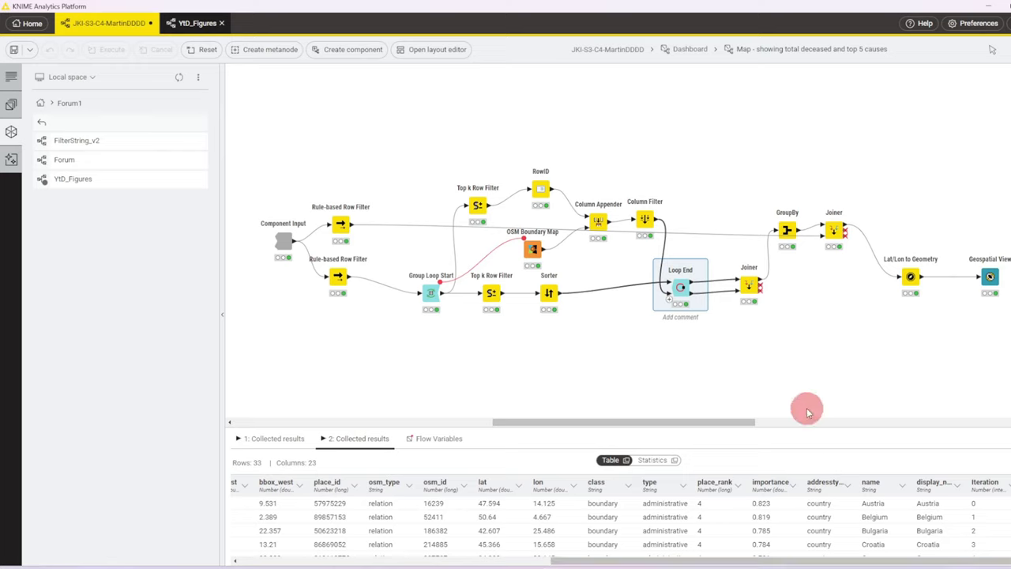
pyautogui.moveTo(759, 286)
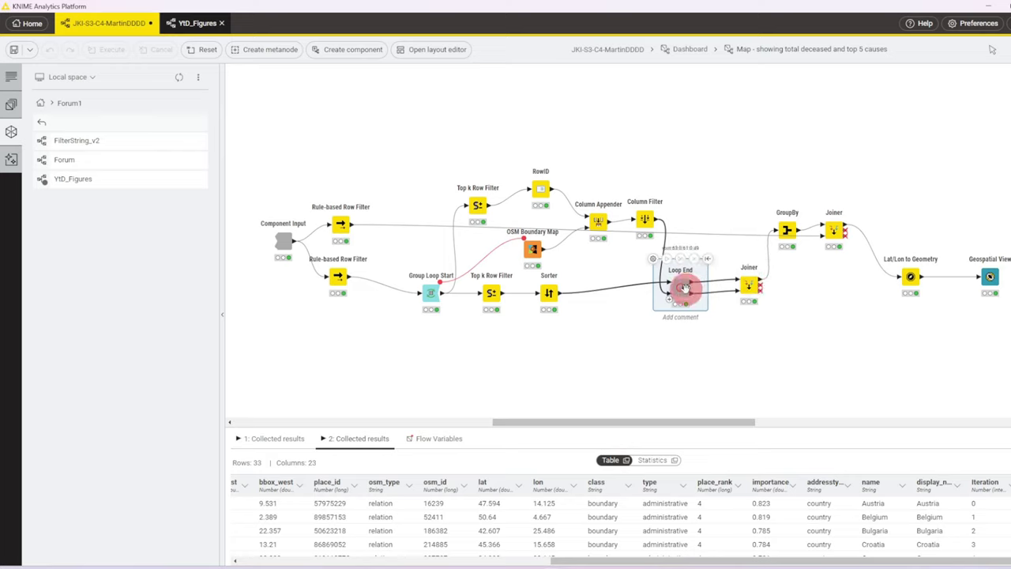
pyautogui.click(750, 288)
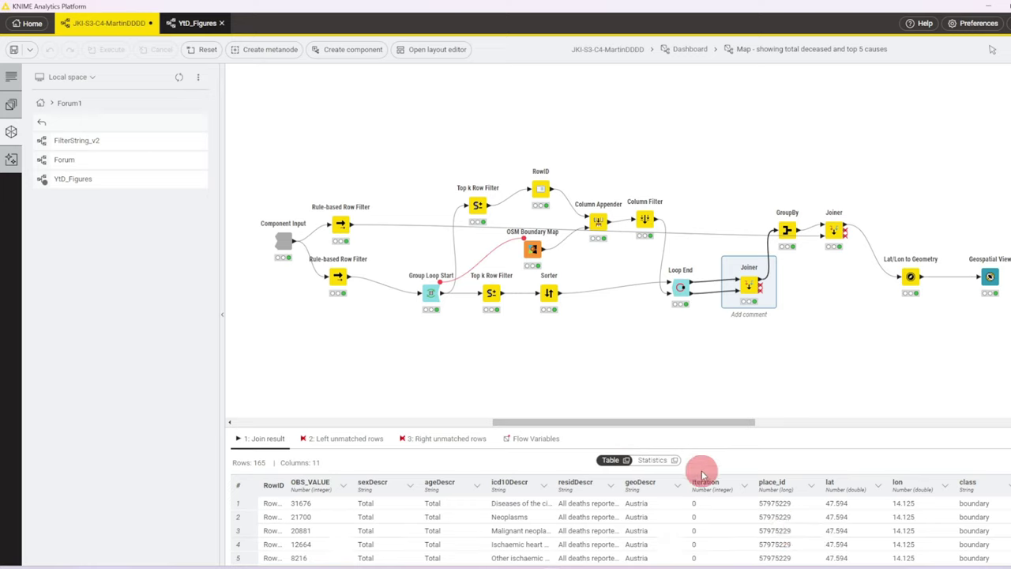
pyautogui.moveTo(896, 292)
pyautogui.click(786, 227)
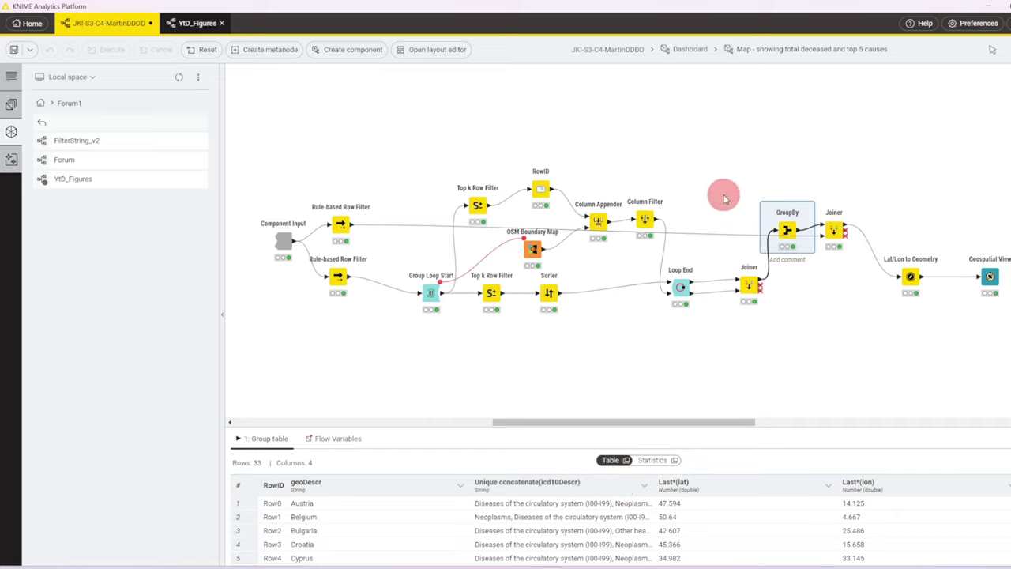
# Inspect the Joiner and Column Filter tables and the Lat/Lon to Geometry EPSG:4326 settings
pyautogui.click(835, 229)
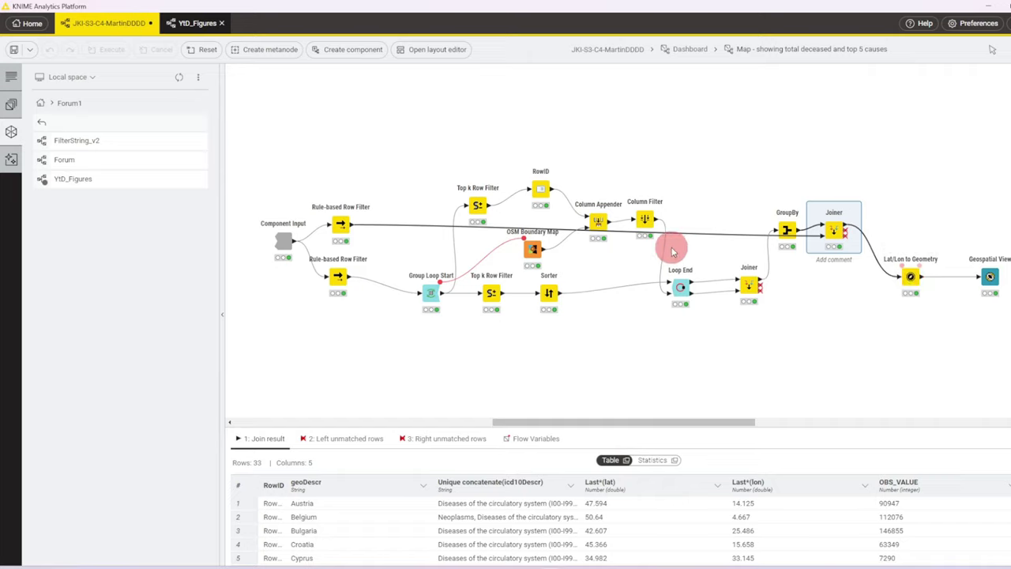
pyautogui.click(644, 221)
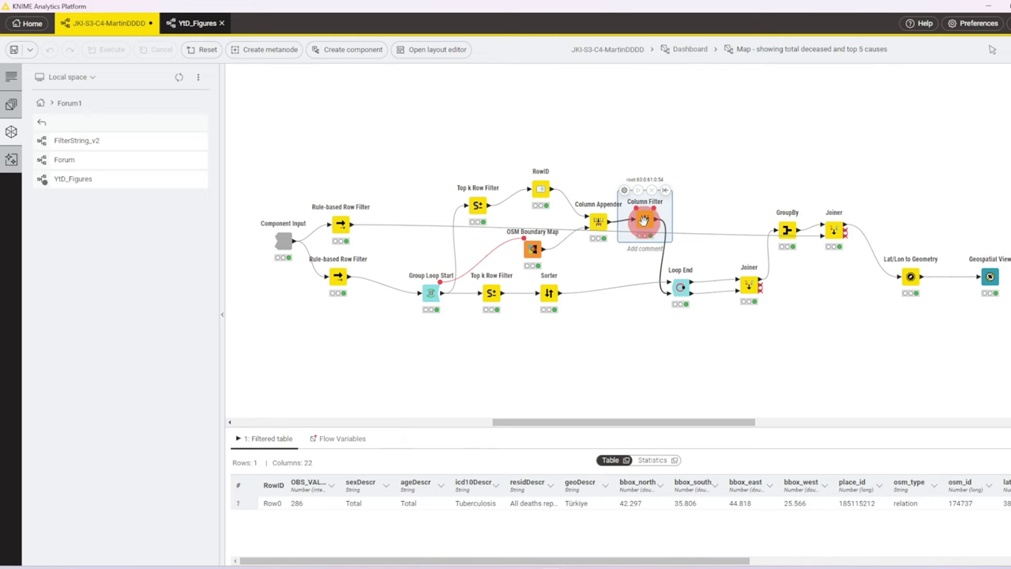
pyautogui.click(911, 275)
pyautogui.doubleClick(897, 260)
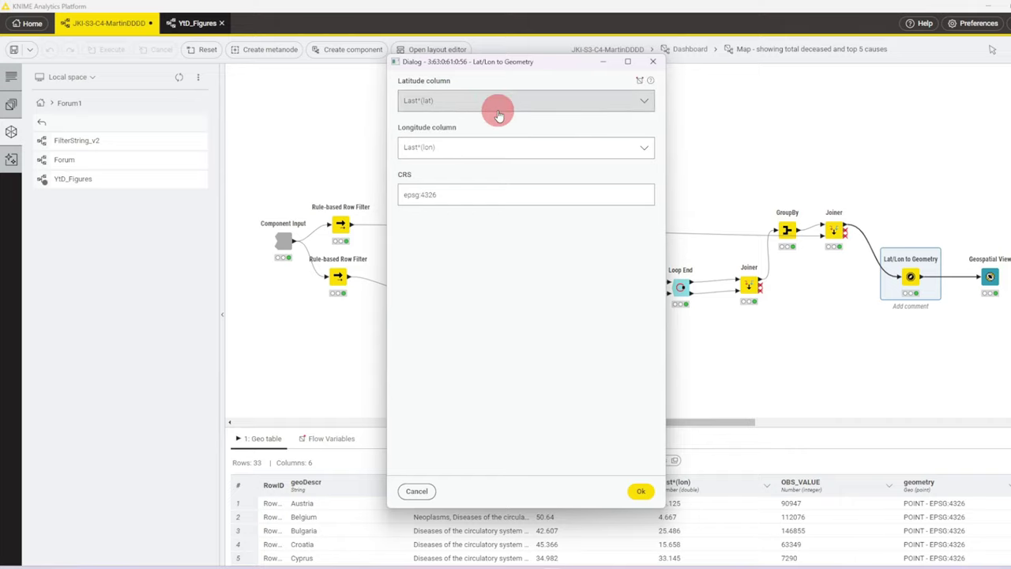
pyautogui.click(653, 61)
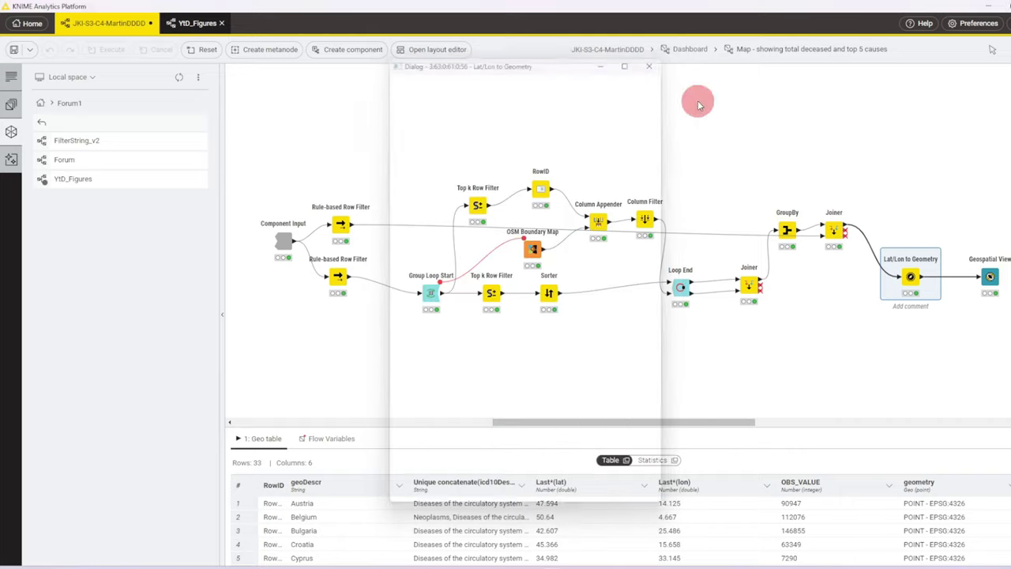
# Review the Geospatial View settings down to Size and Coloring by OBS_VALUE, closing unchanged
pyautogui.click(989, 277)
pyautogui.doubleClick(964, 256)
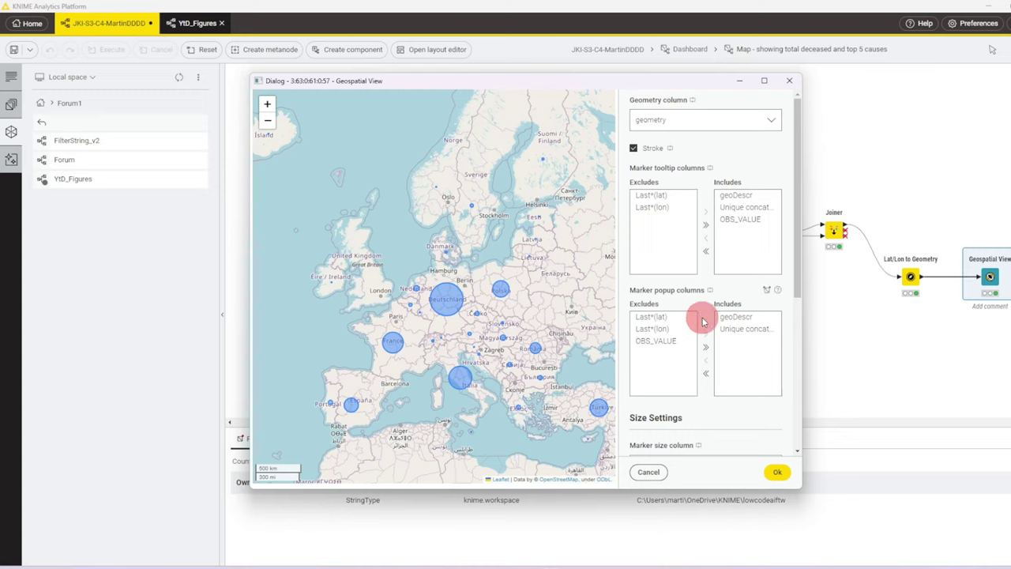
pyautogui.moveTo(798, 272)
pyautogui.mouseDown()
pyautogui.moveTo(810, 421)
pyautogui.moveTo(761, 287)
pyautogui.mouseUp()
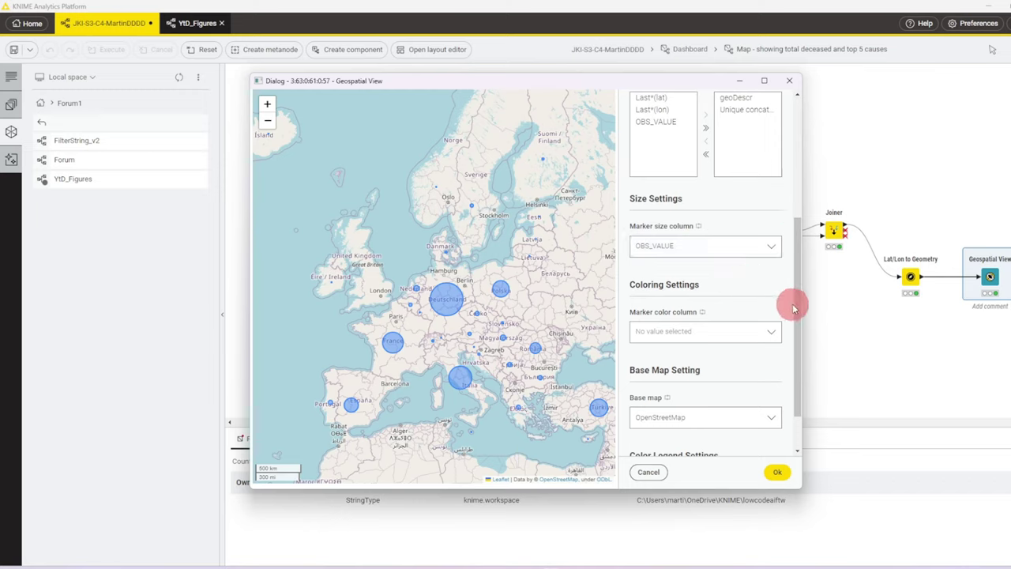
pyautogui.moveTo(795, 303)
pyautogui.mouseDown()
pyautogui.moveTo(800, 364)
pyautogui.moveTo(809, 226)
pyautogui.mouseUp()
pyautogui.click(777, 472)
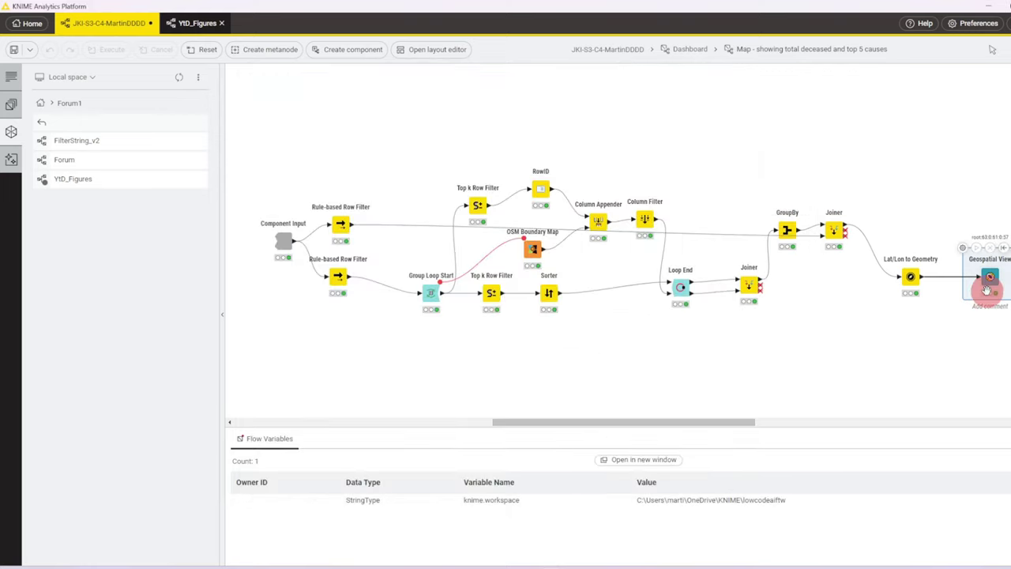